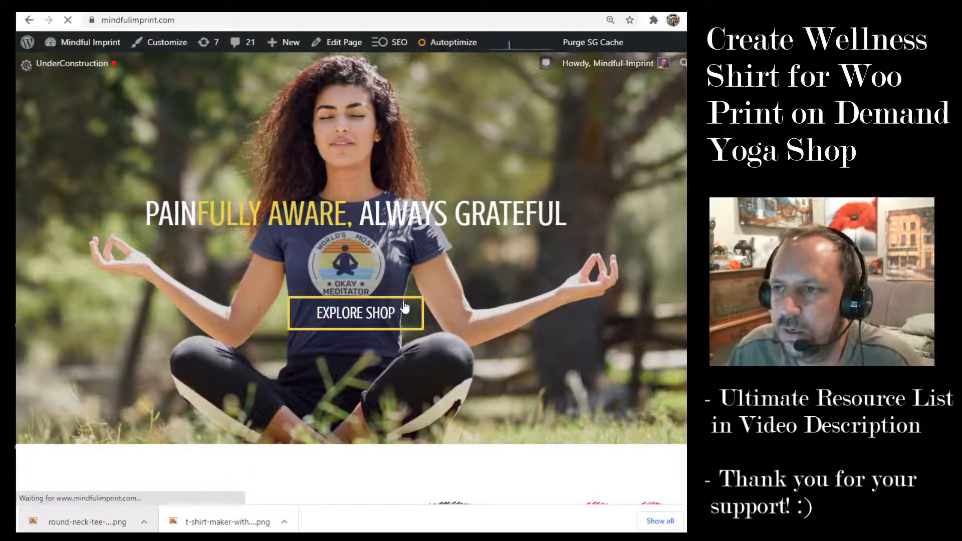
- Look through the product listings on the Mindful Imprint shop page
scroll(428, 303, down, 10)
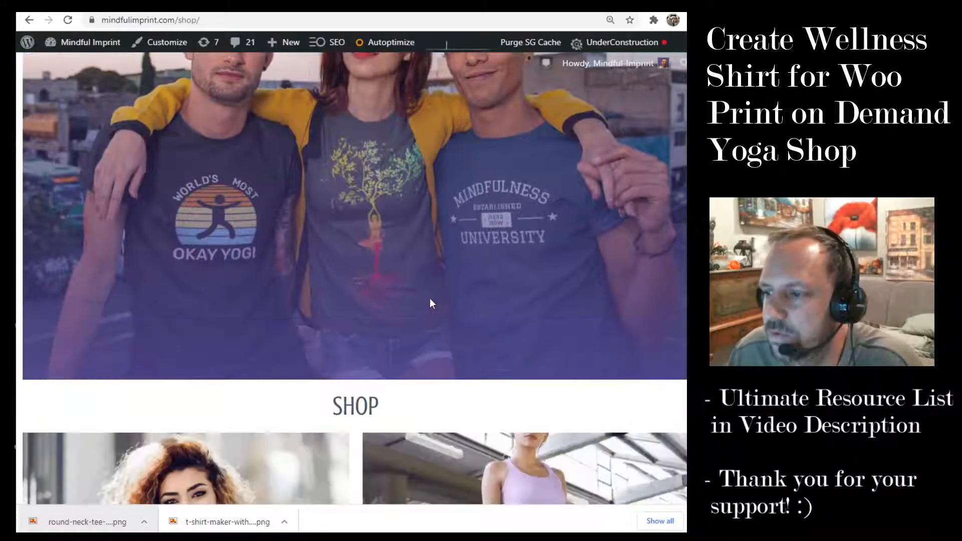
scroll(423, 301, down, 20)
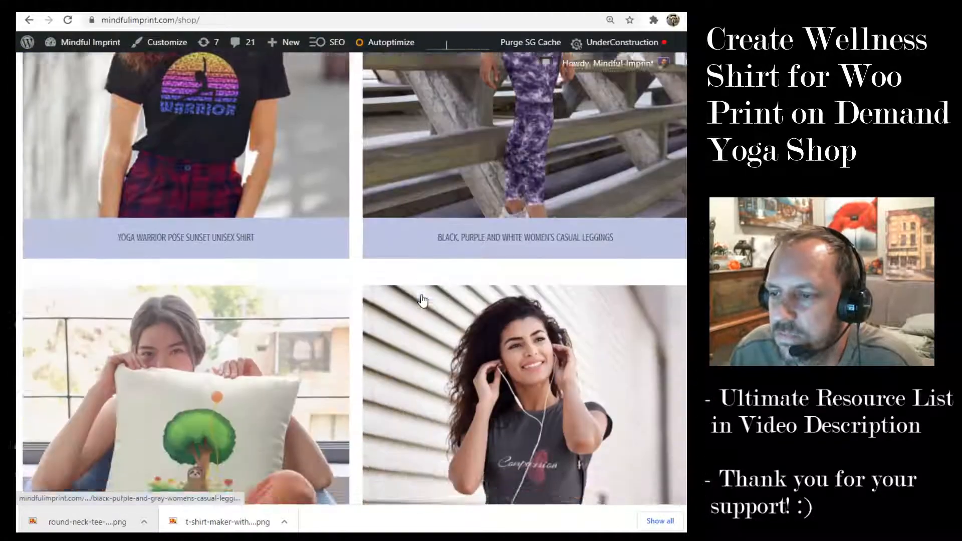
scroll(423, 301, down, 20)
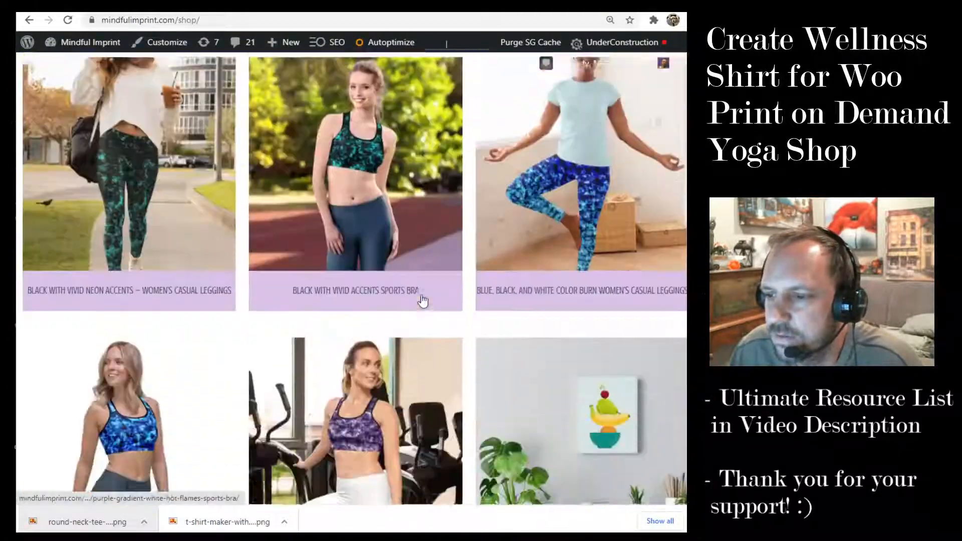
scroll(422, 301, up, 20)
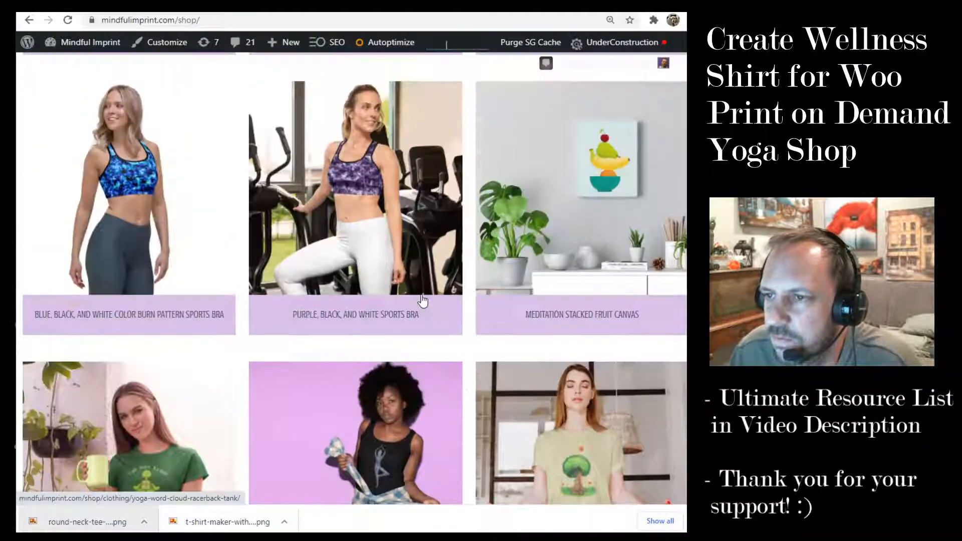
scroll(456, 324, up, 10)
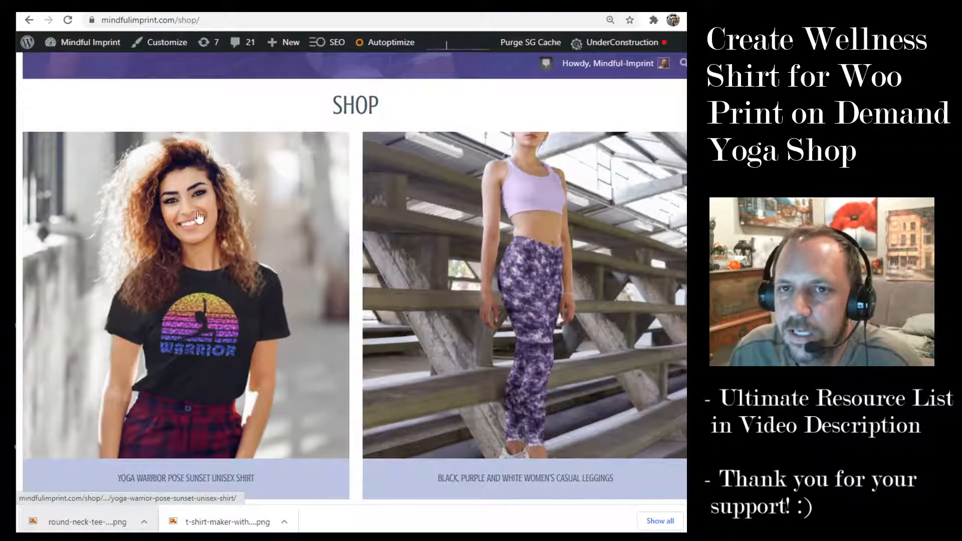
- Switch to Placeit, open the Namaste sloth template from the wellness T-shirt designs, and move its small text to the canvas's lower-right corner
click(48, 12)
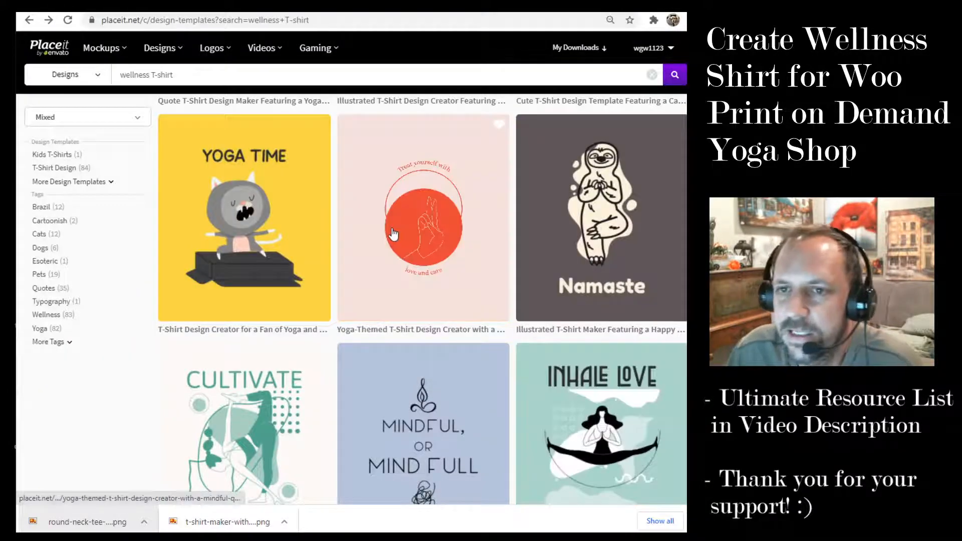
mouse_move(170, 47)
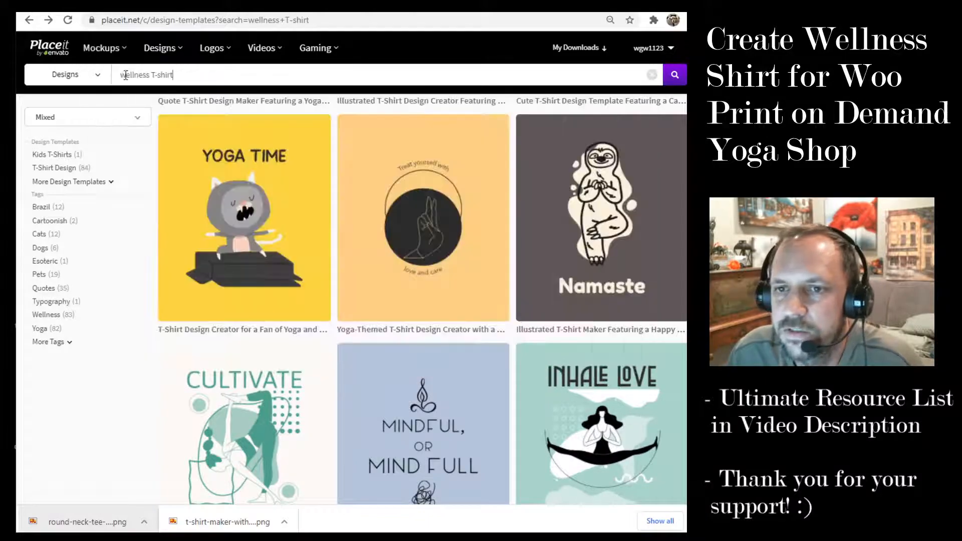
drag(125, 75, 190, 72)
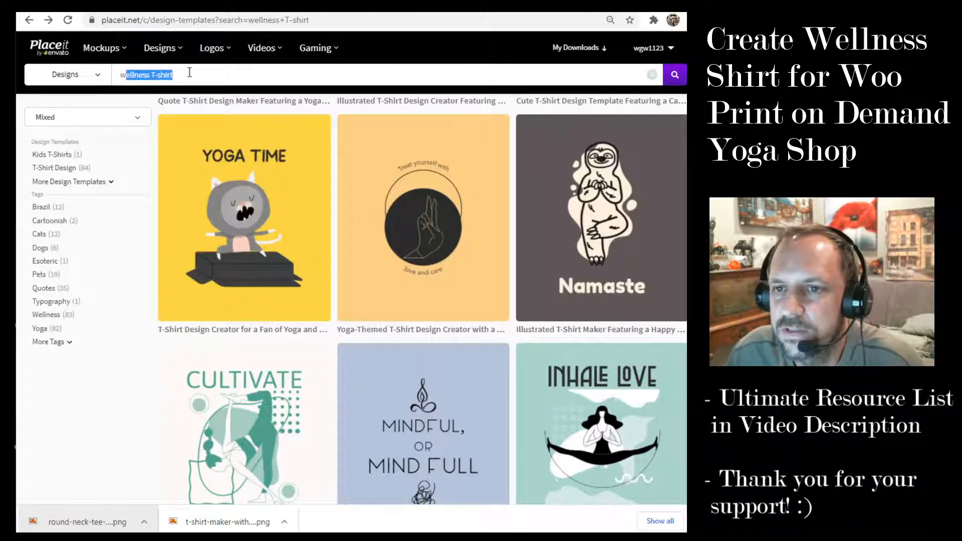
scroll(378, 234, up, 15)
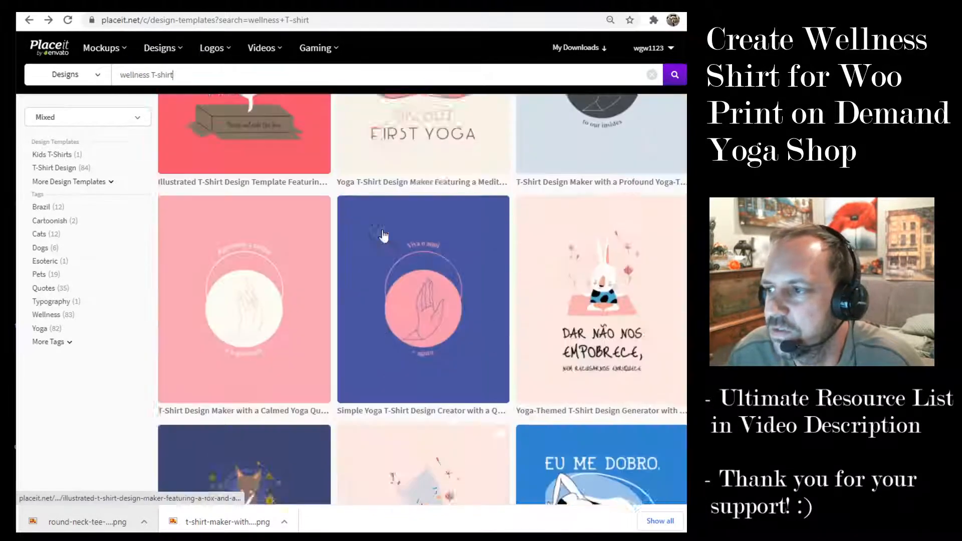
scroll(379, 236, down, 20)
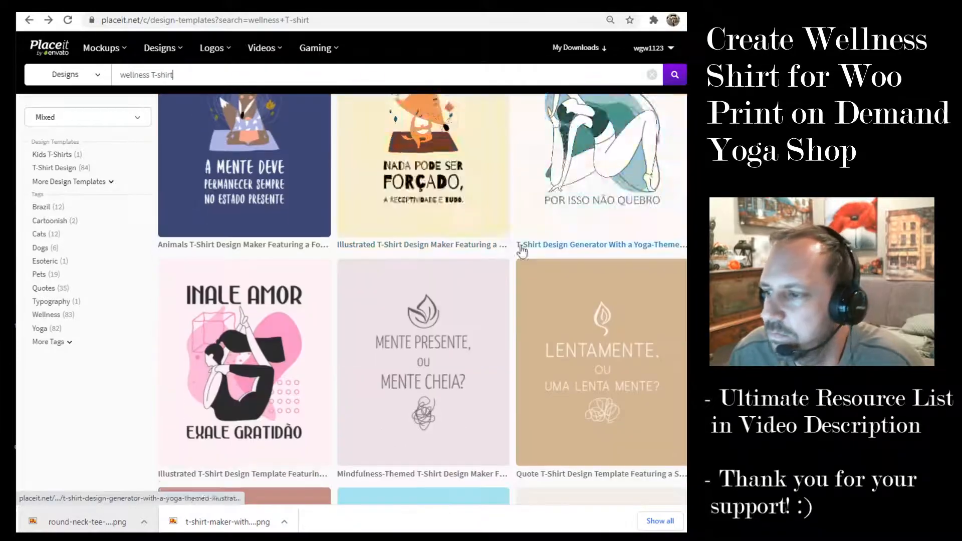
scroll(521, 249, down, 17)
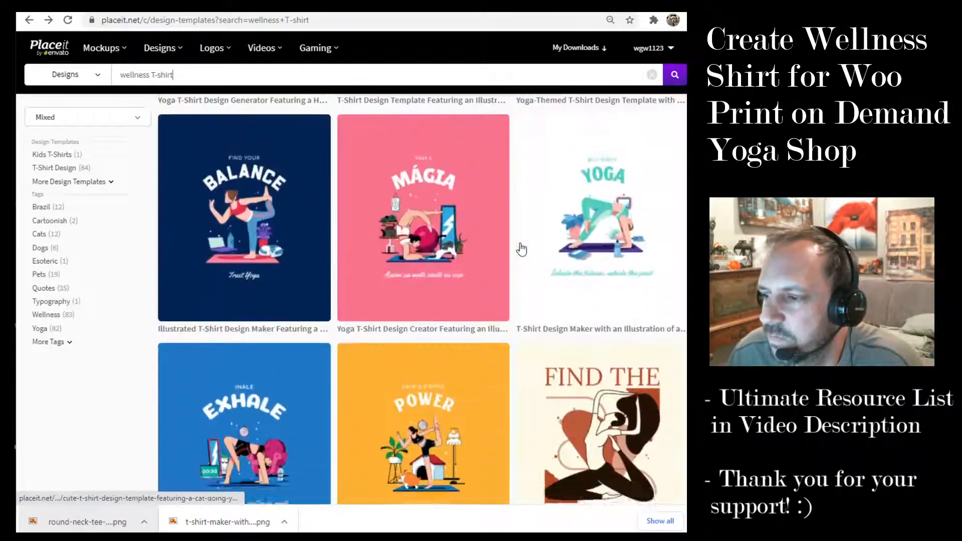
scroll(521, 249, up, 12)
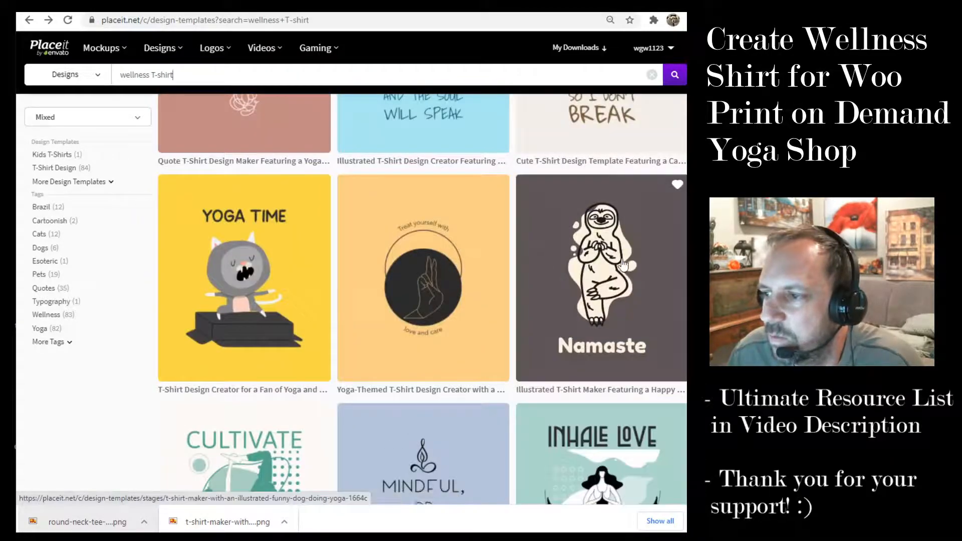
click(617, 265)
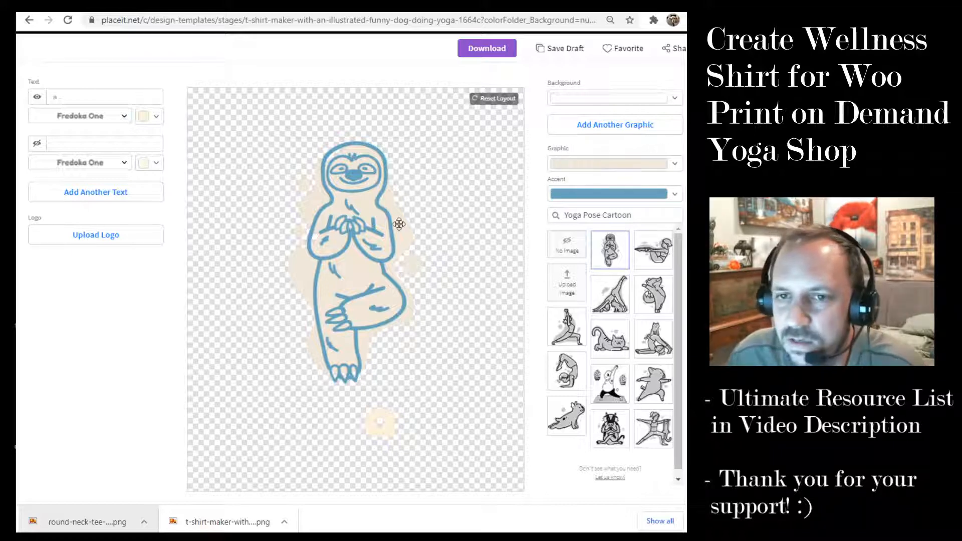
drag(389, 430, 519, 497)
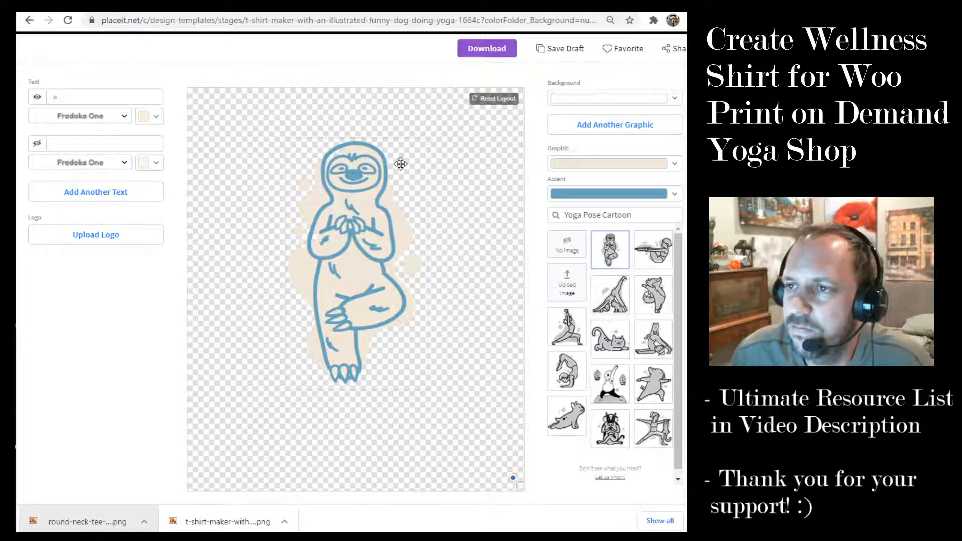
- Switch to Printful and add a new product from men's T-shirts, choosing the Unisex Basic Softstyle T-Shirt | Gildan 64000
click(388, 11)
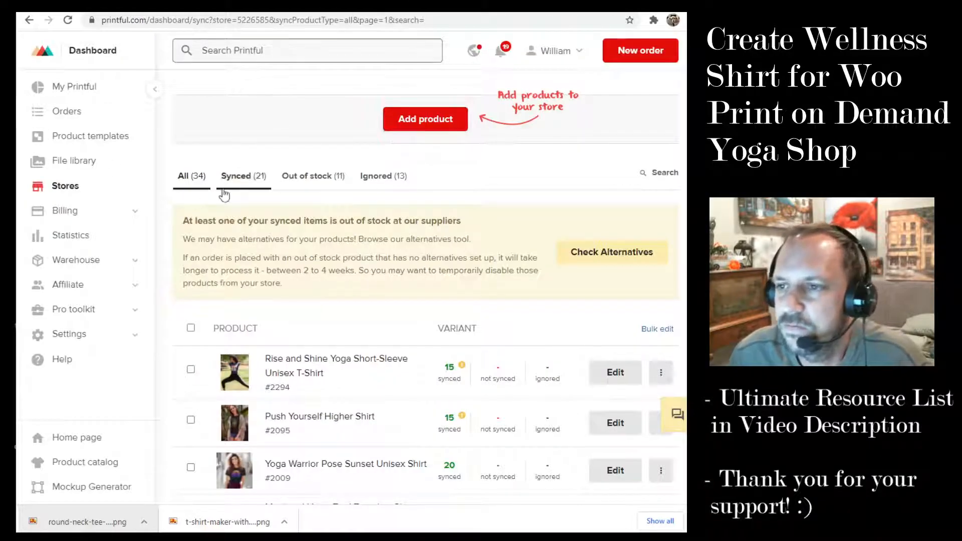
click(434, 119)
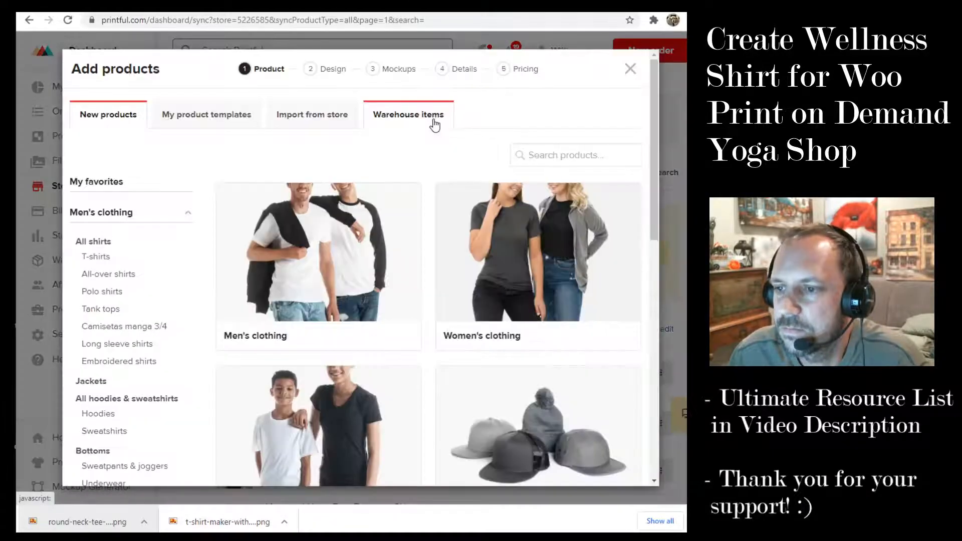
click(406, 256)
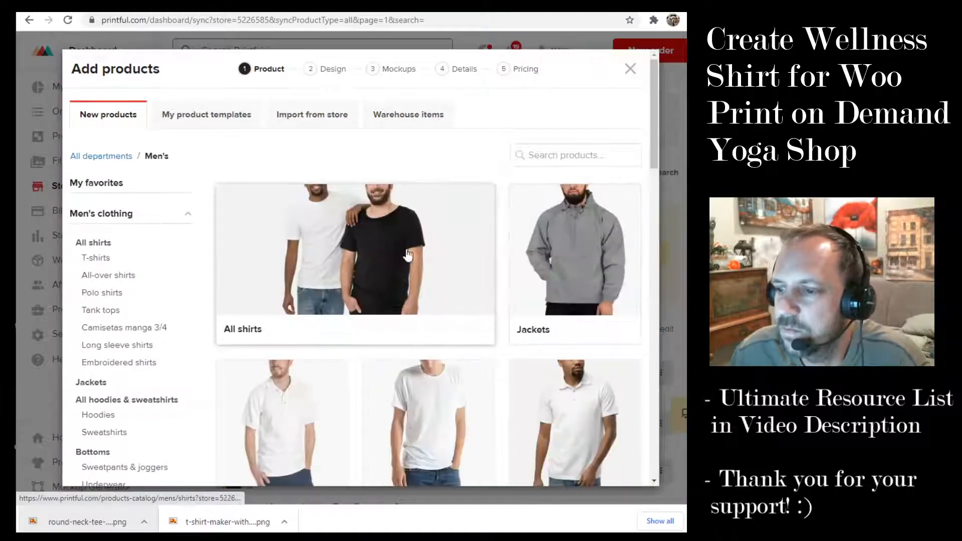
scroll(425, 253, down, 2)
click(453, 300)
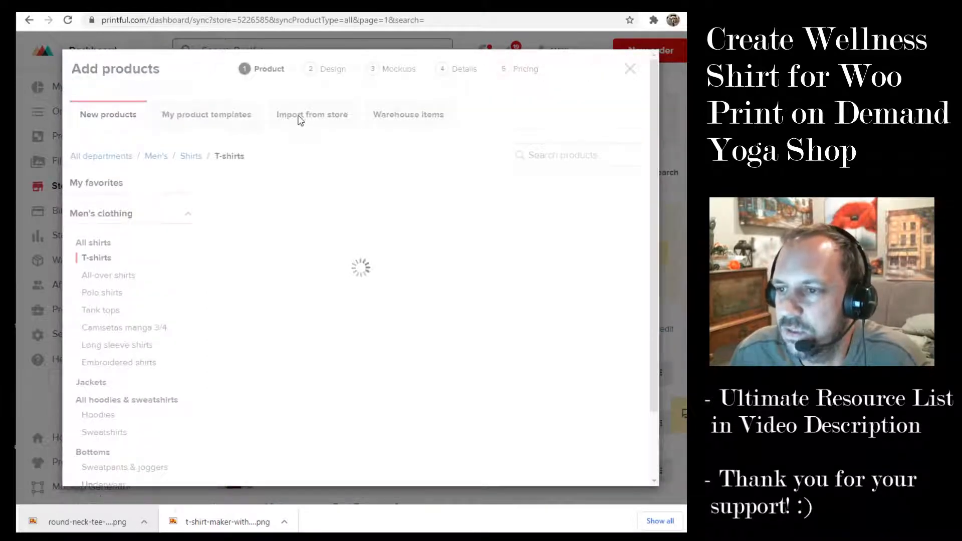
scroll(500, 284, down, 6)
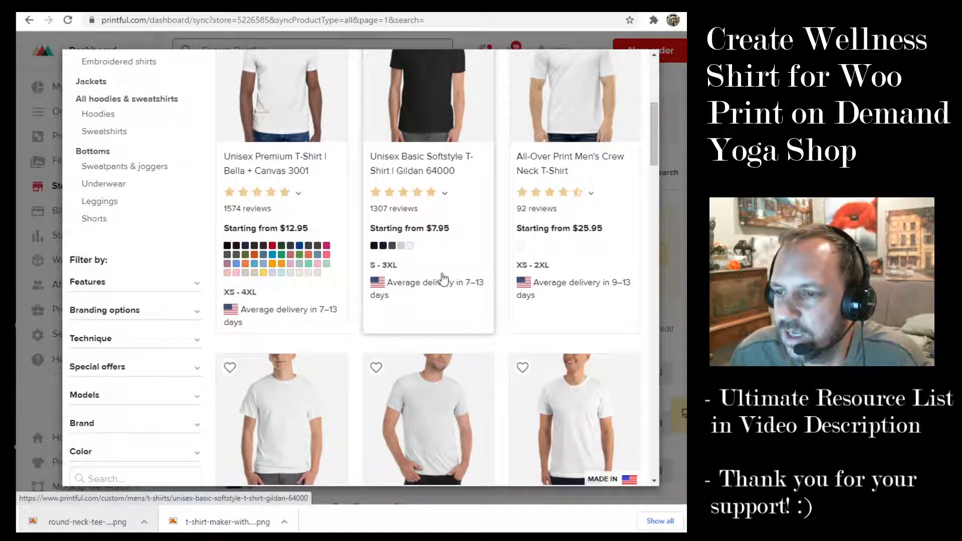
scroll(443, 279, up, 3)
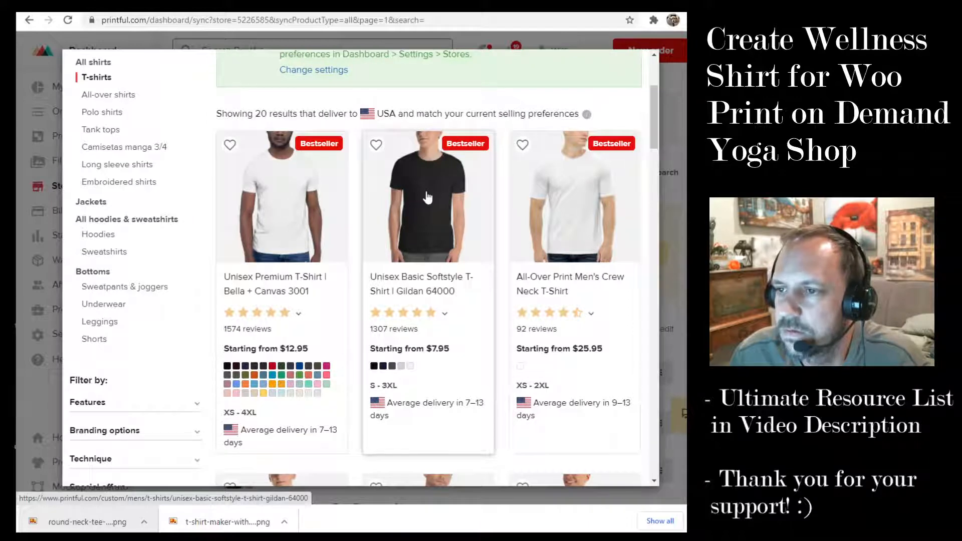
click(431, 204)
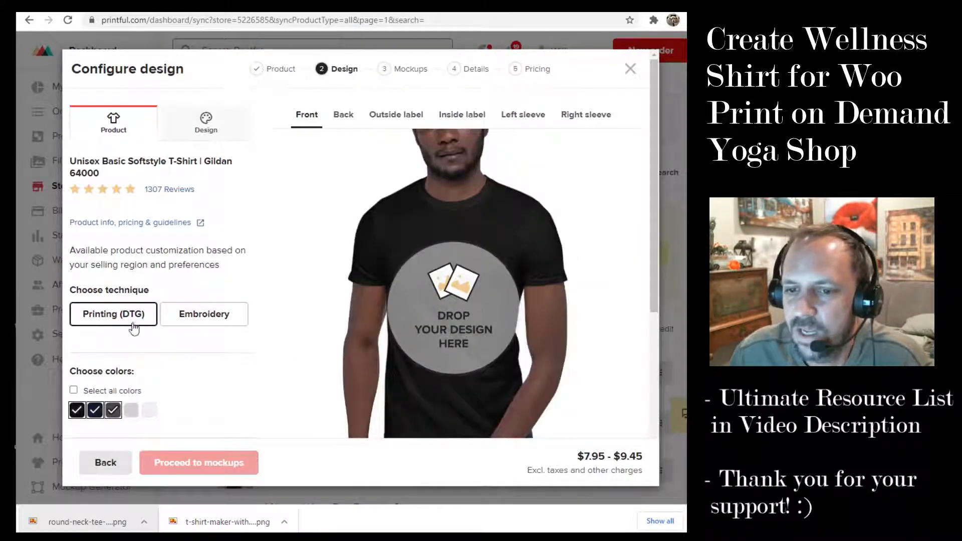
- Place the recently used sloth design file on the shirt's front and enlarge it to about 15.39 wide by 18.43 high
scroll(133, 328, down, 1)
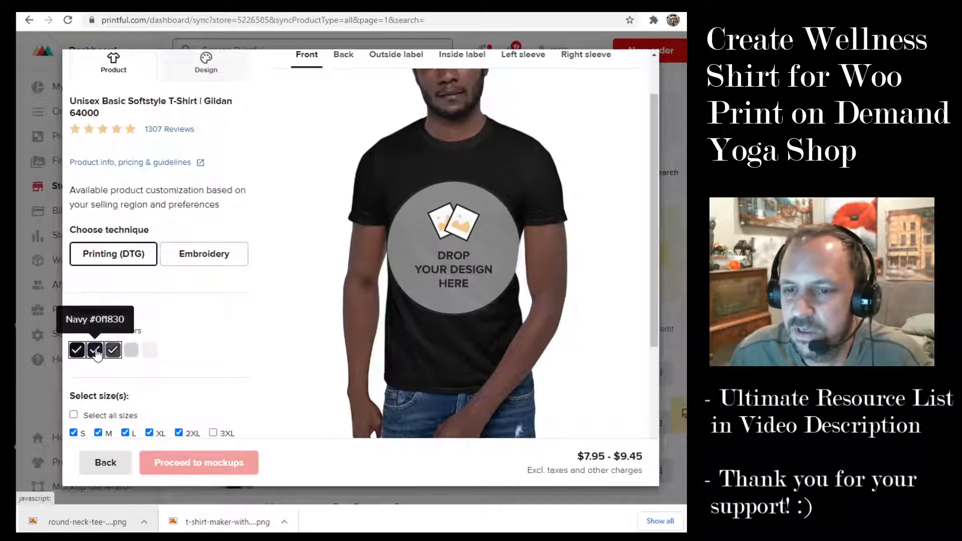
click(455, 233)
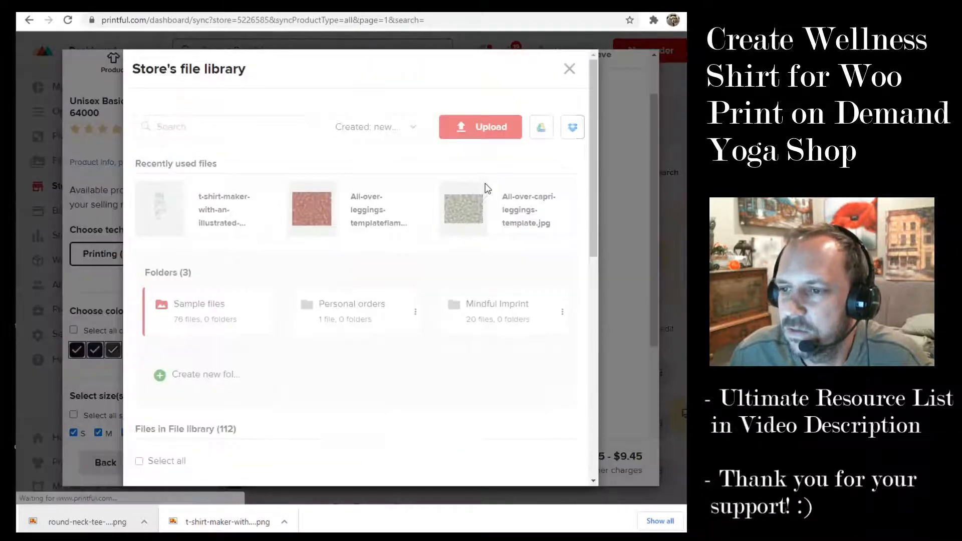
mouse_move(208, 226)
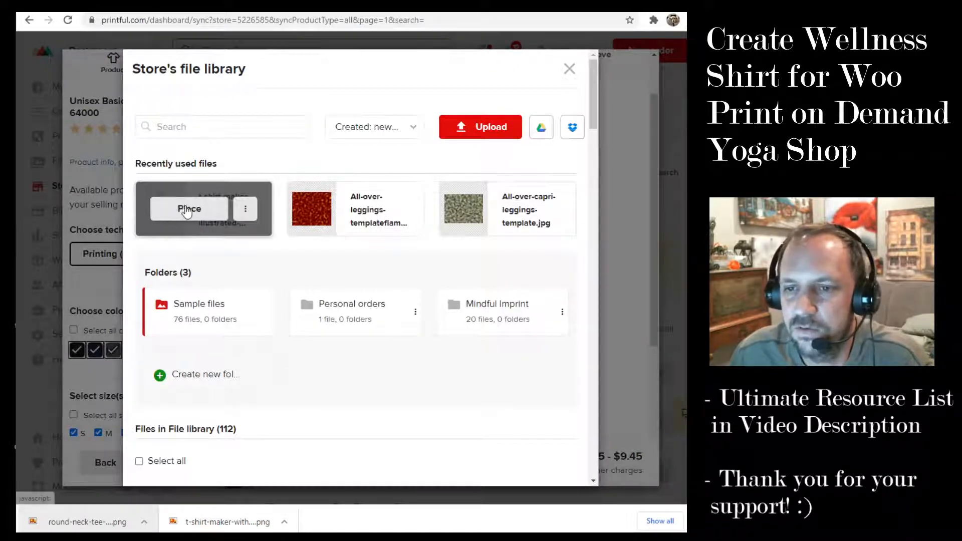
click(189, 213)
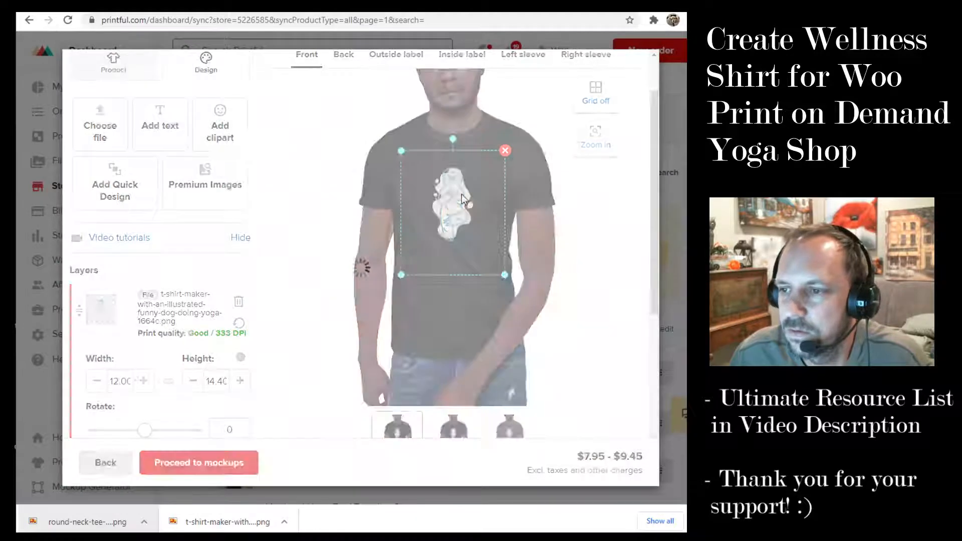
drag(514, 285, 519, 292)
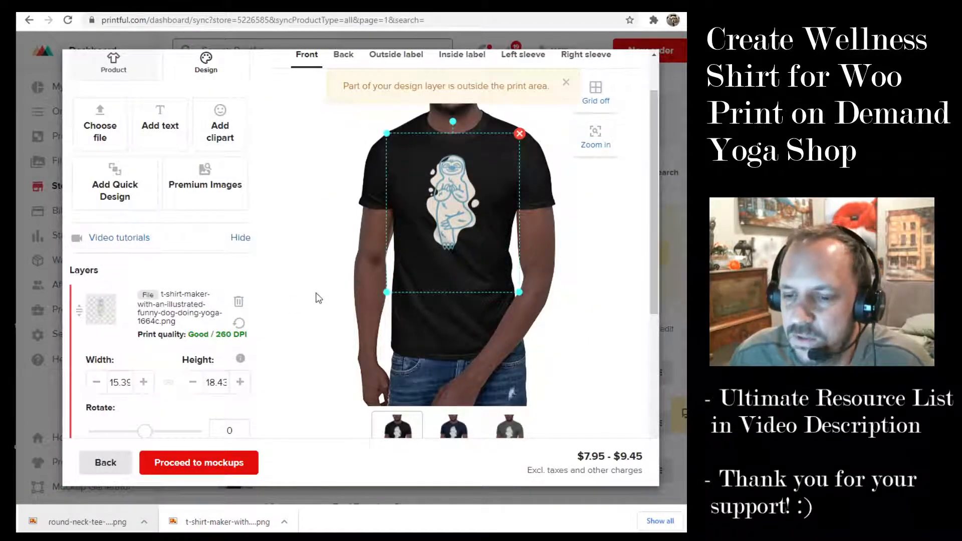
scroll(316, 301, down, 4)
scroll(321, 401, up, 4)
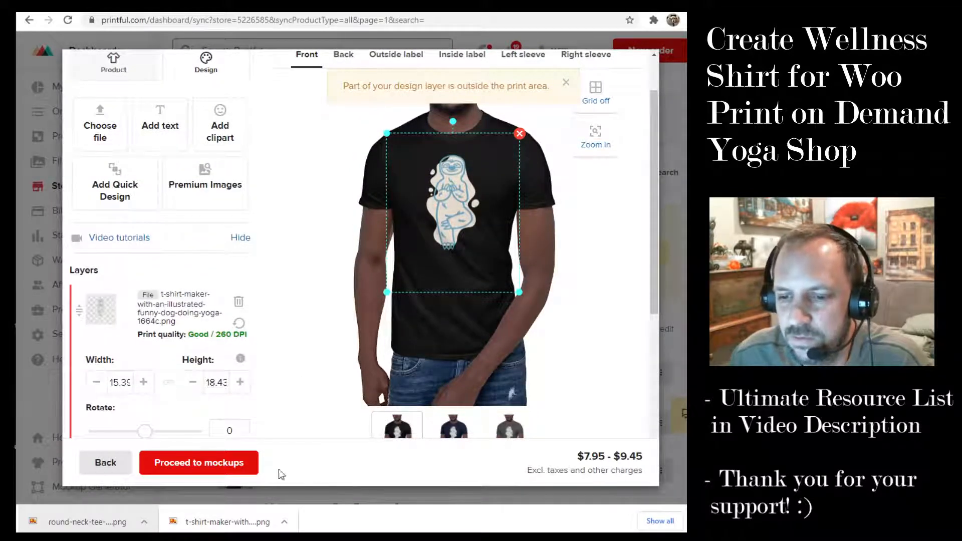
- Proceed to the mockups and choose the On Hanger mockups style for the shirt
click(215, 461)
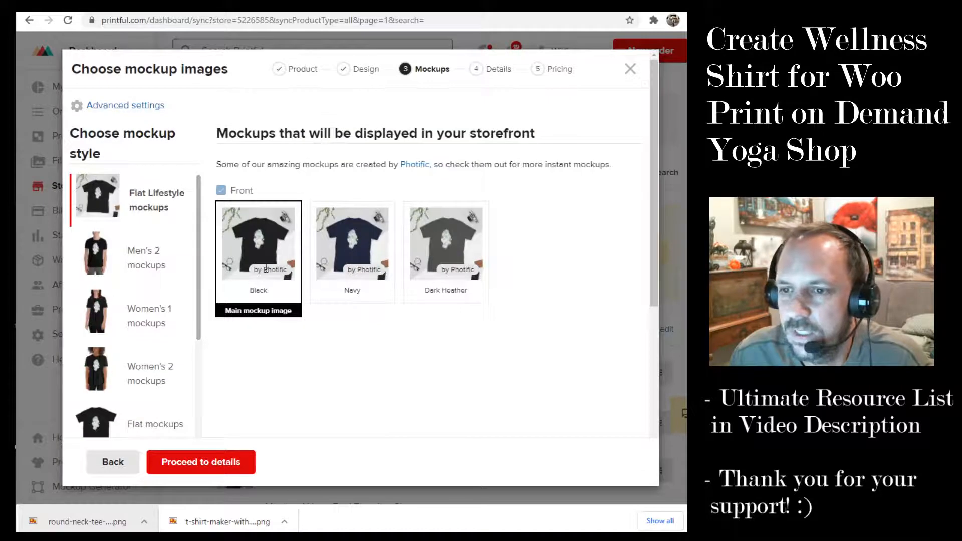
scroll(161, 239, down, 6)
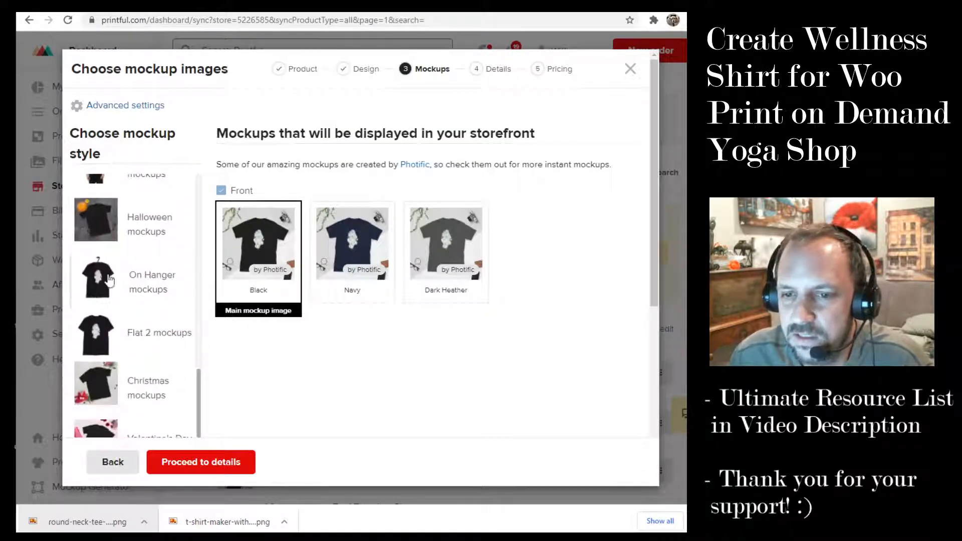
click(160, 282)
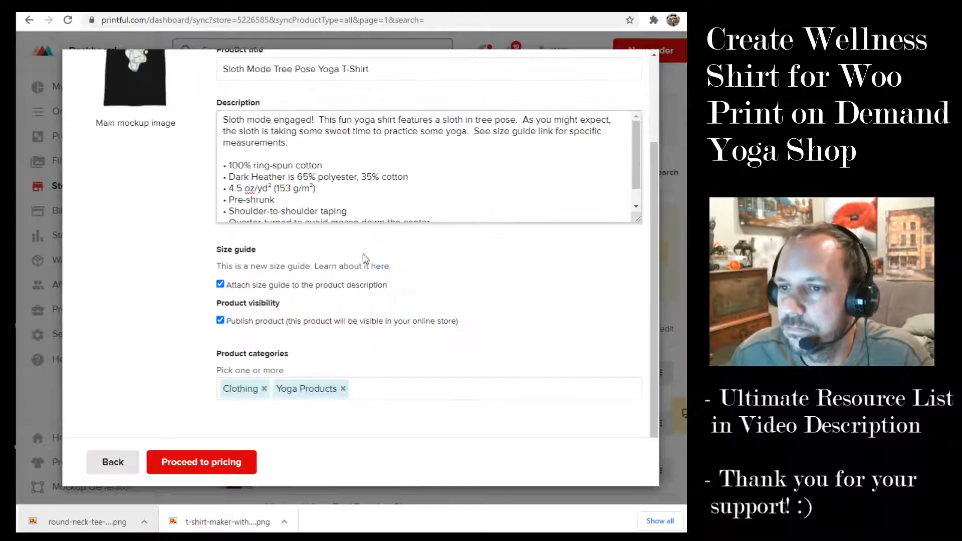
- Review the shirt's product title, description, size guide, visibility and category details
scroll(363, 254, up, 2)
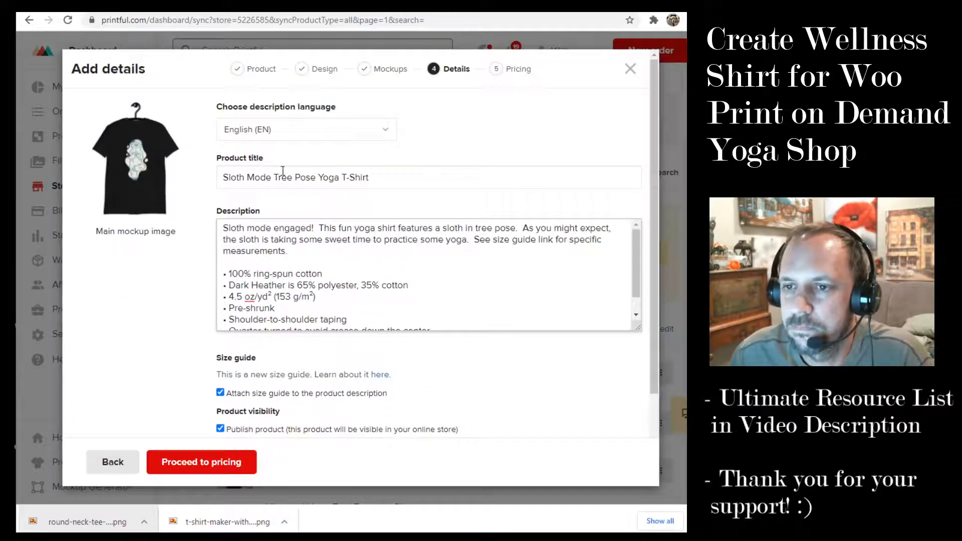
scroll(361, 179, down, 1)
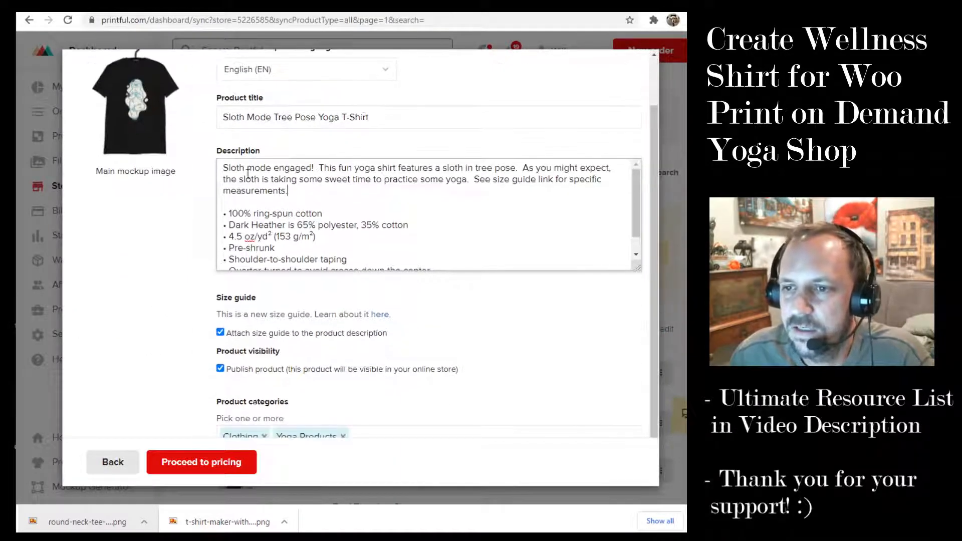
scroll(433, 264, down, 2)
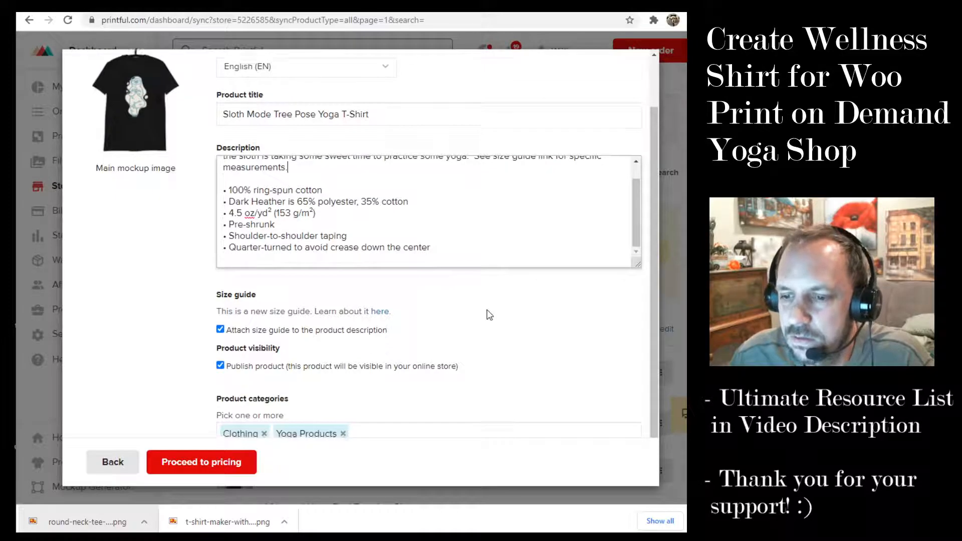
scroll(490, 313, down, 1)
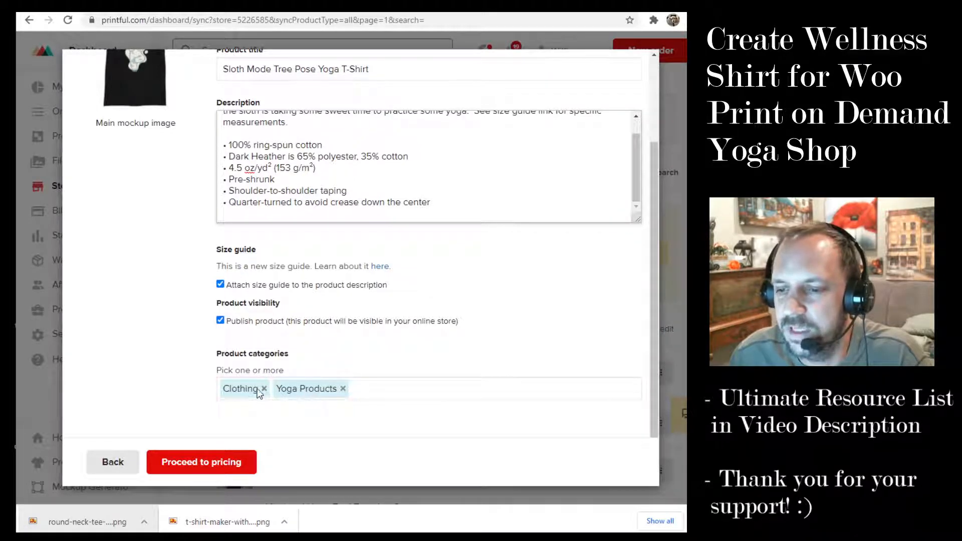
- Proceed to the shirt's pricing and set the retail price of sizes S and M to $24.99
click(198, 461)
double_click(399, 303)
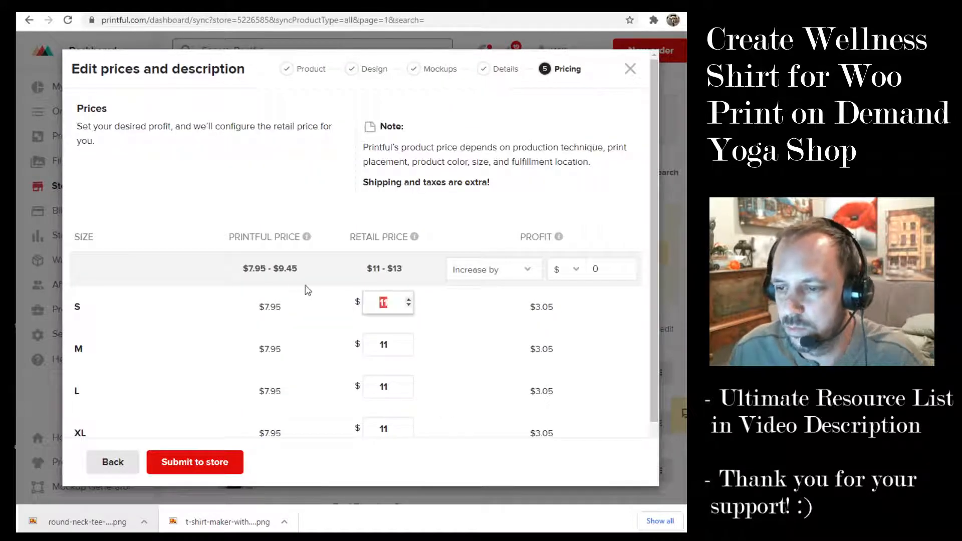
text(24)
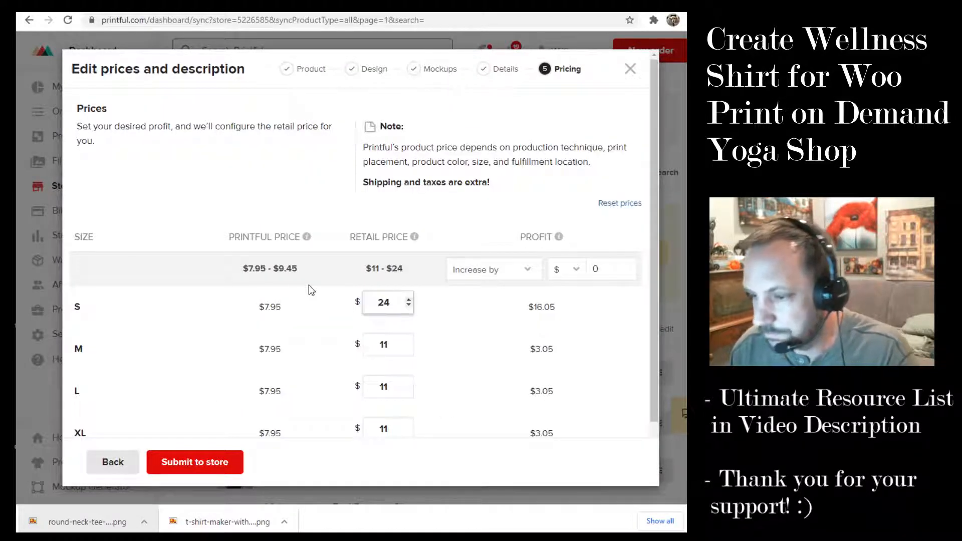
text(.99)
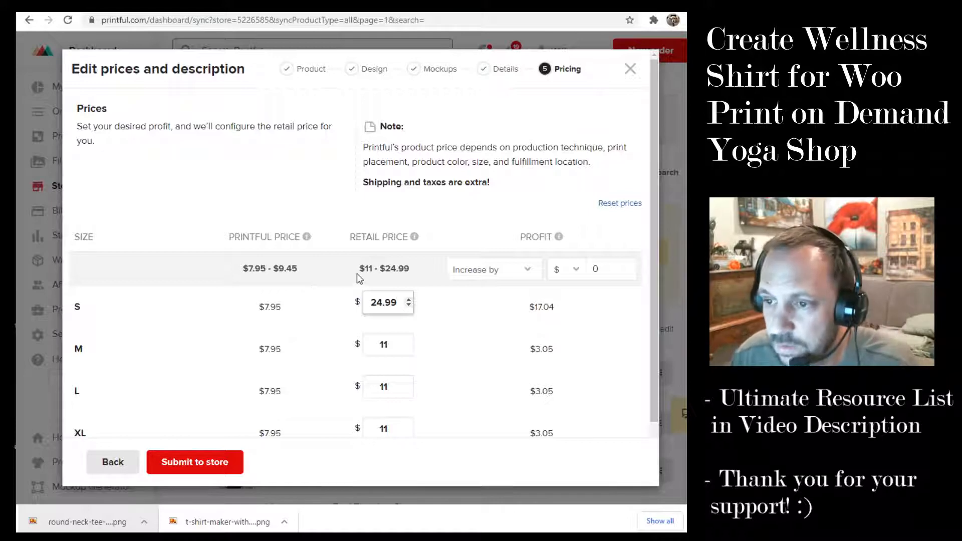
drag(370, 302, 401, 302)
key(ctrl+c)
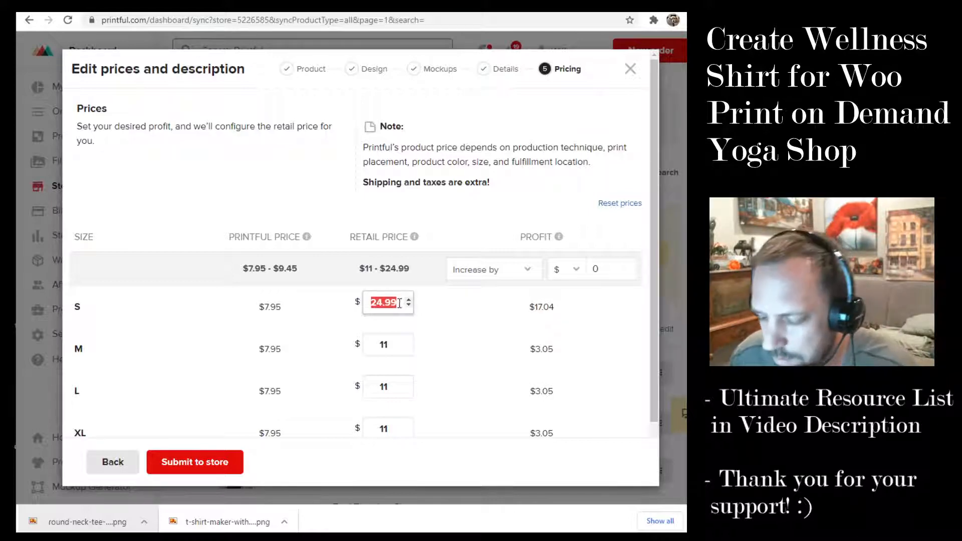
double_click(381, 342)
key(ctrl+v)
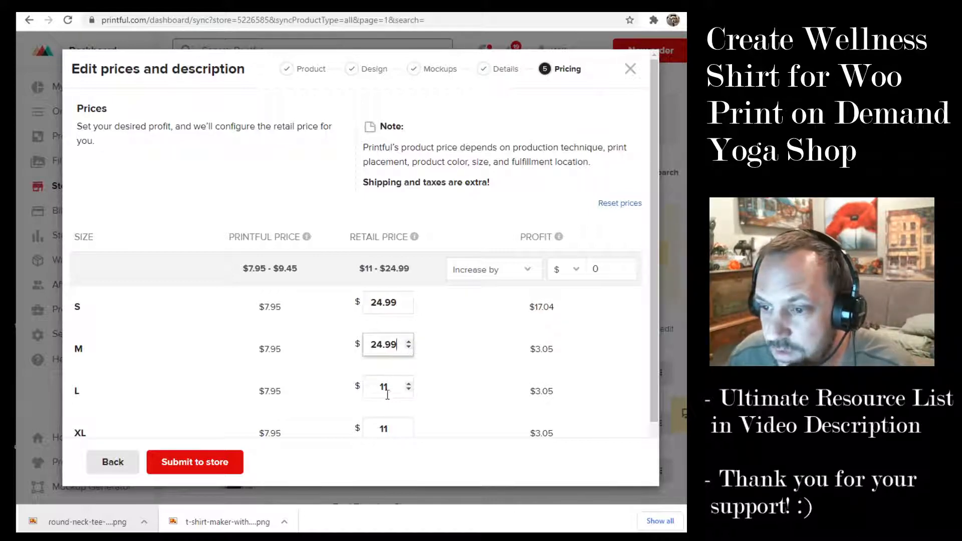
- Set the retail price to $23 for size L and $24.99 for XL and 2XL, and submit the product to the store
text(23)
scroll(401, 386, down, 2)
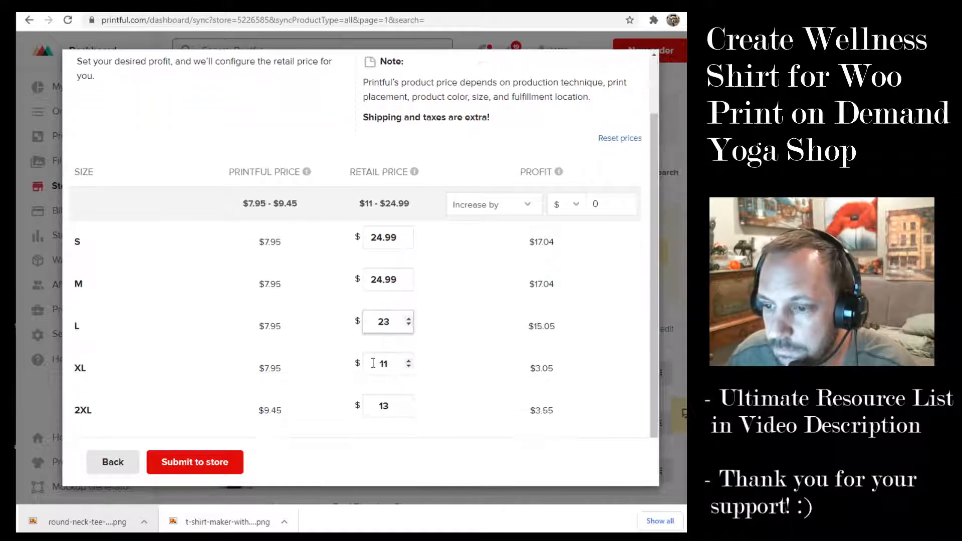
double_click(383, 364)
key(ctrl+v)
double_click(379, 406)
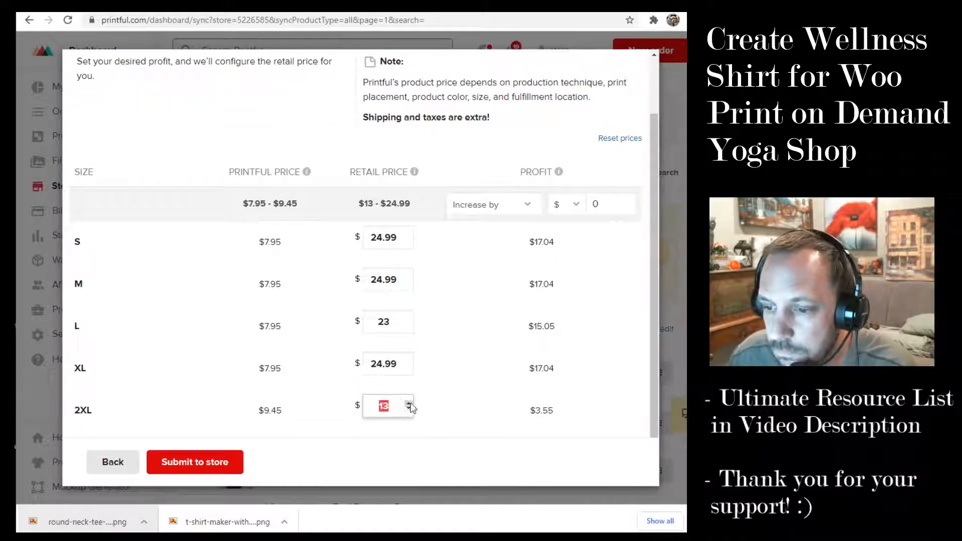
key(ctrl+v)
click(217, 461)
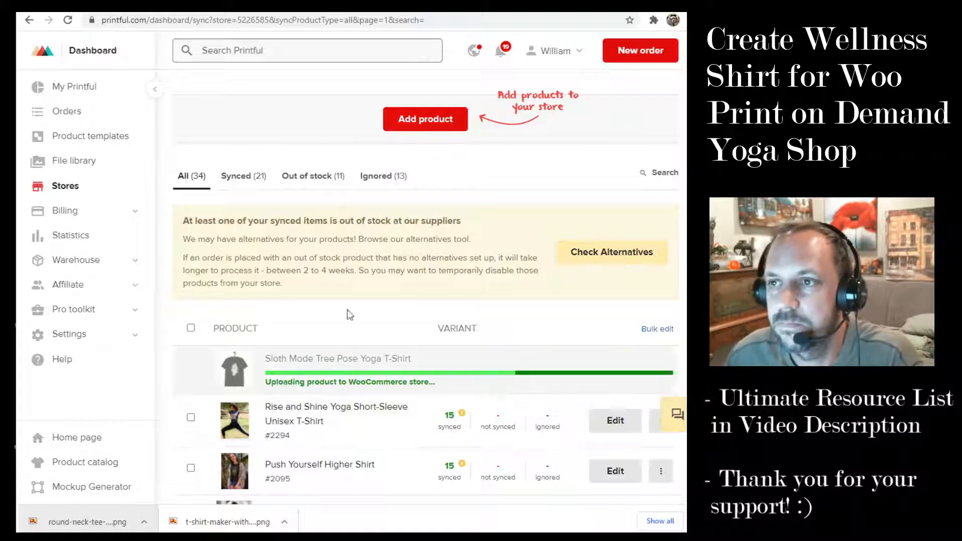
- Switch to Placeit and open the round neck tee mockup of a woman in a yoga class from the wellness mockups
click(149, 11)
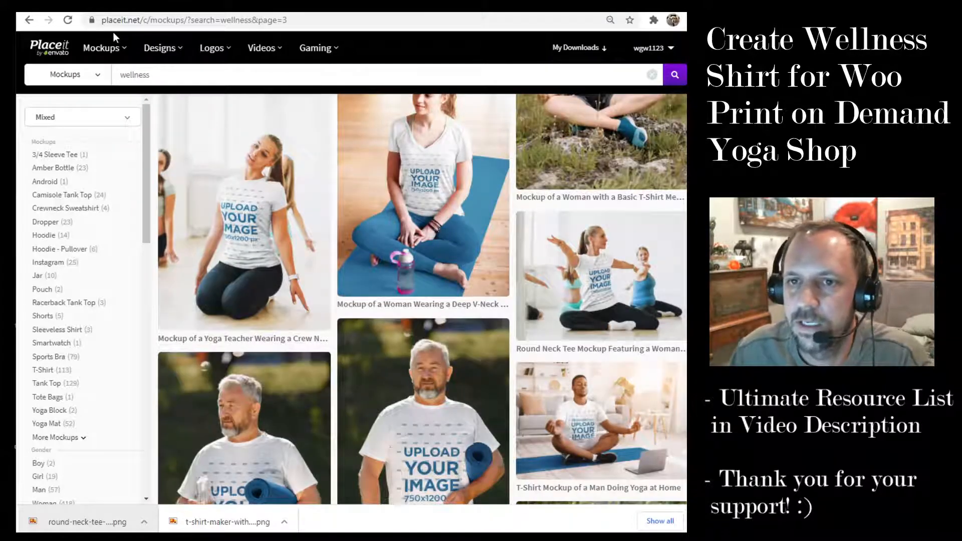
mouse_move(103, 50)
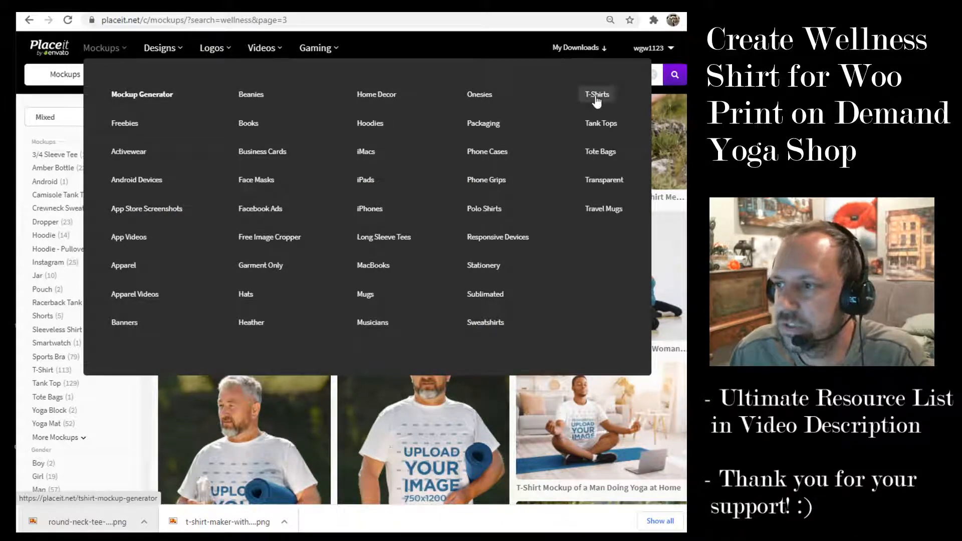
scroll(636, 420, up, 3)
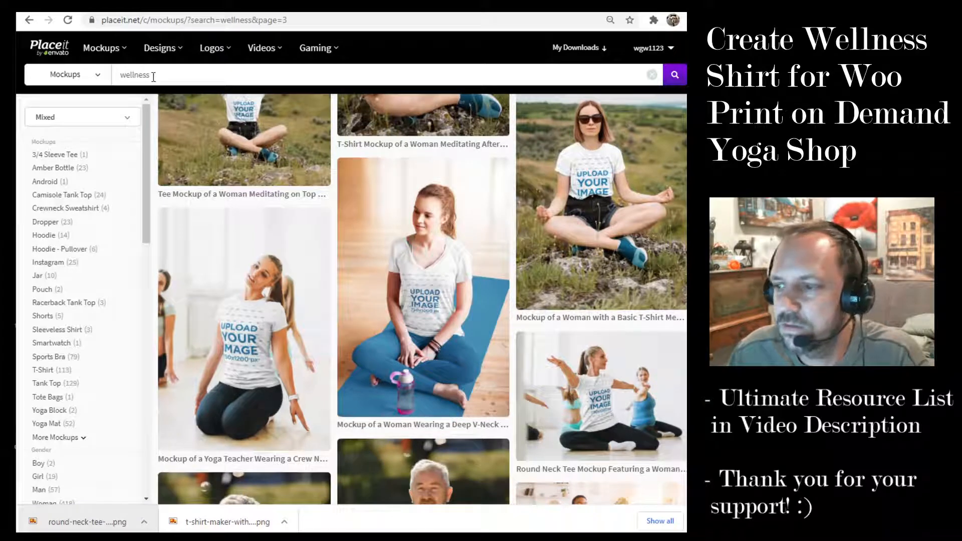
scroll(617, 196, down, 3)
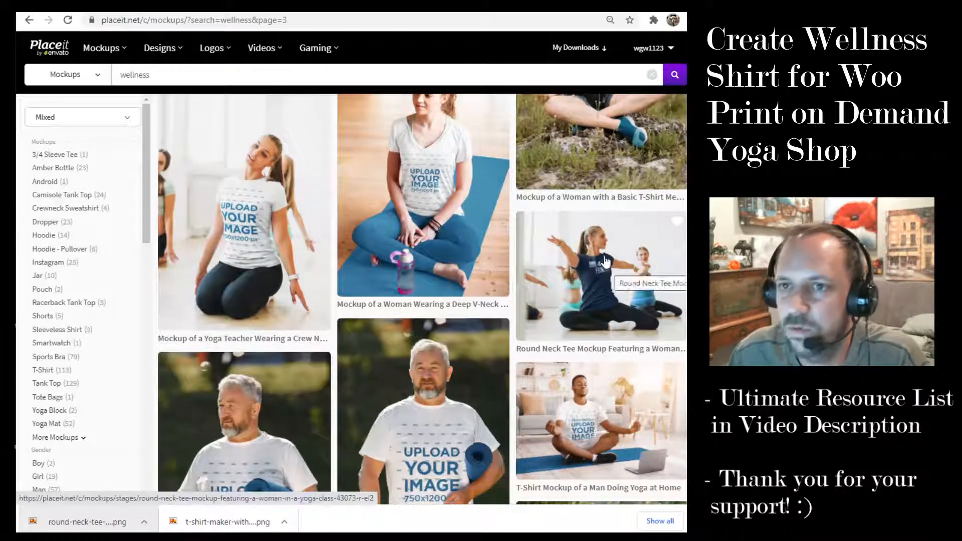
click(610, 273)
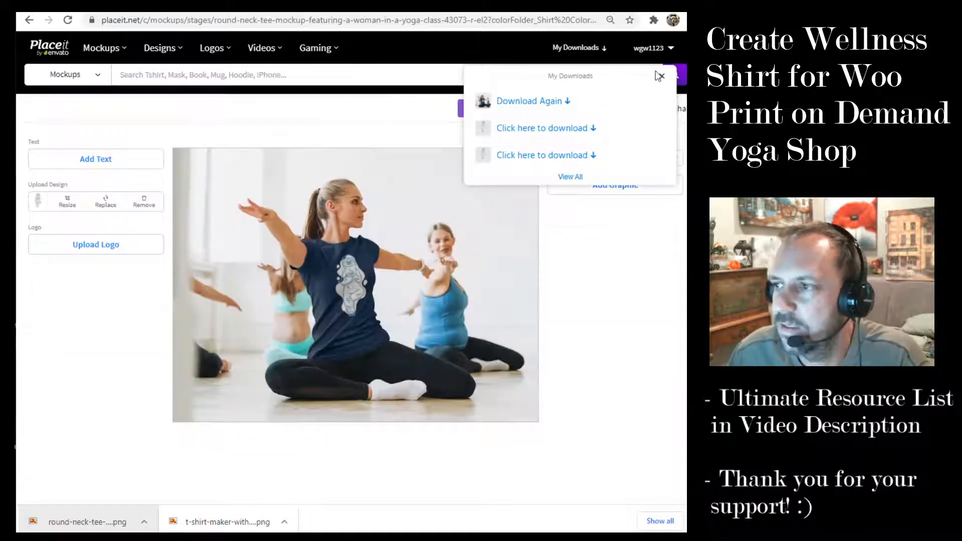
click(659, 76)
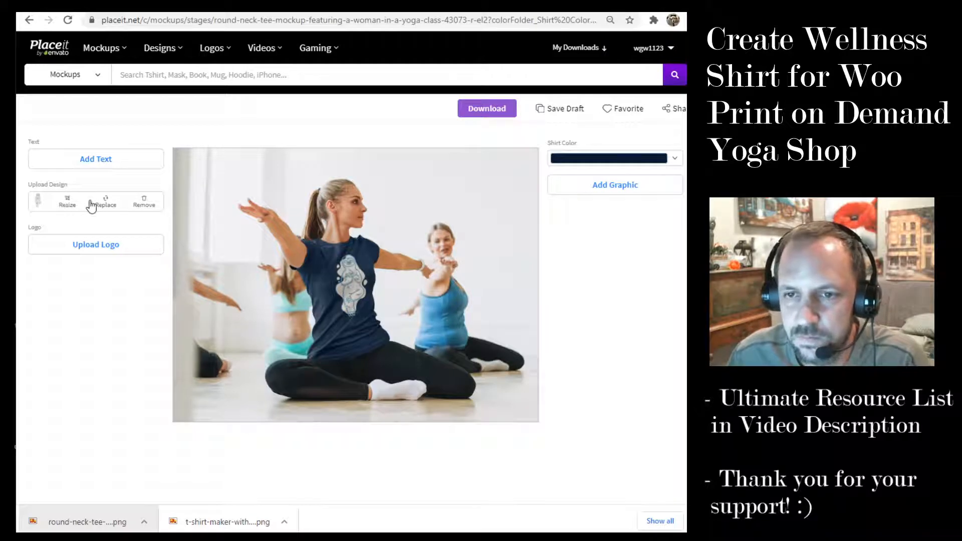
- Enlarge the sloth design slightly on the mockup shirt, apply the crop, and download the mockup
click(71, 202)
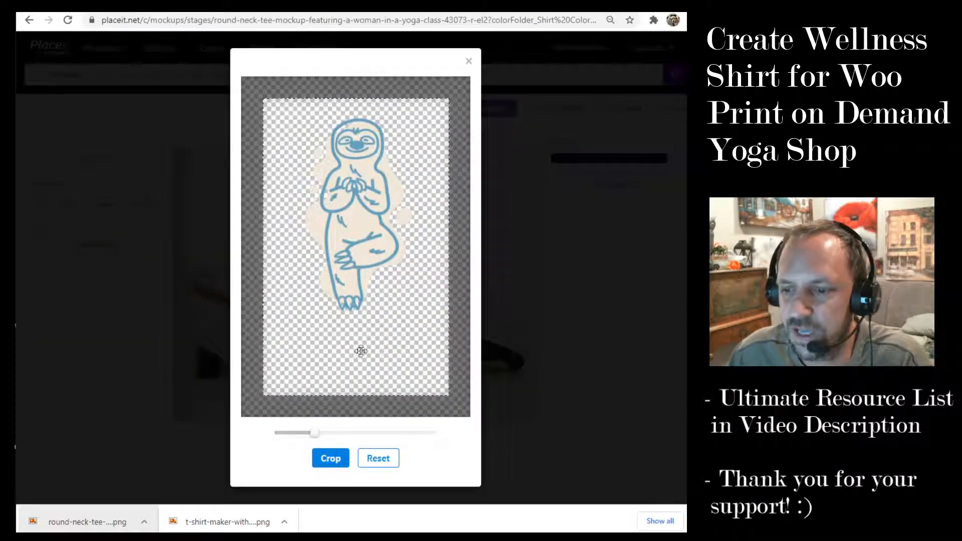
drag(315, 434, 316, 434)
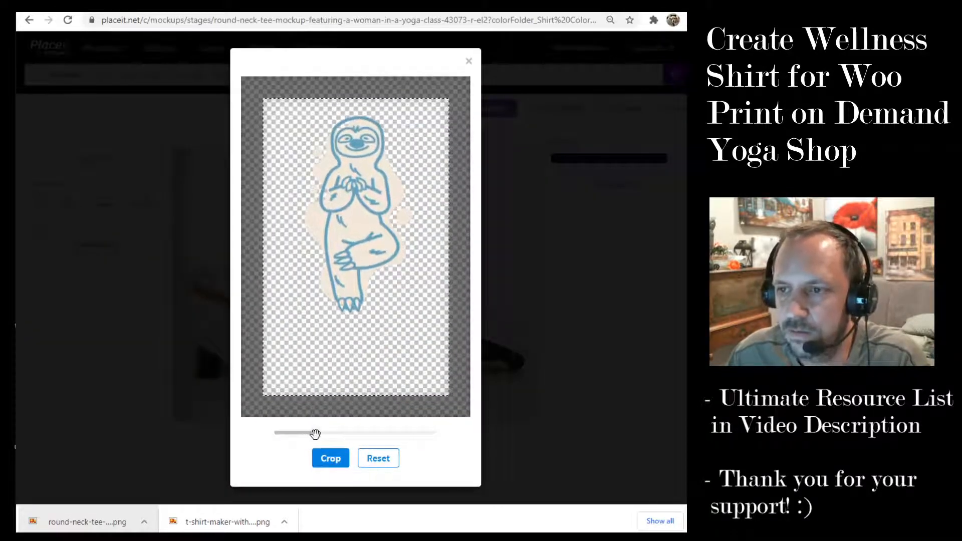
click(332, 460)
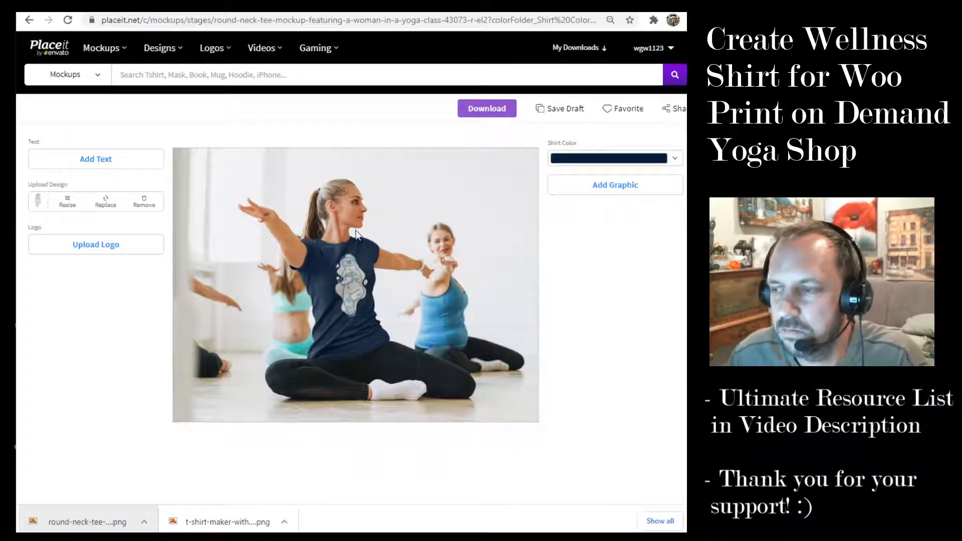
click(491, 114)
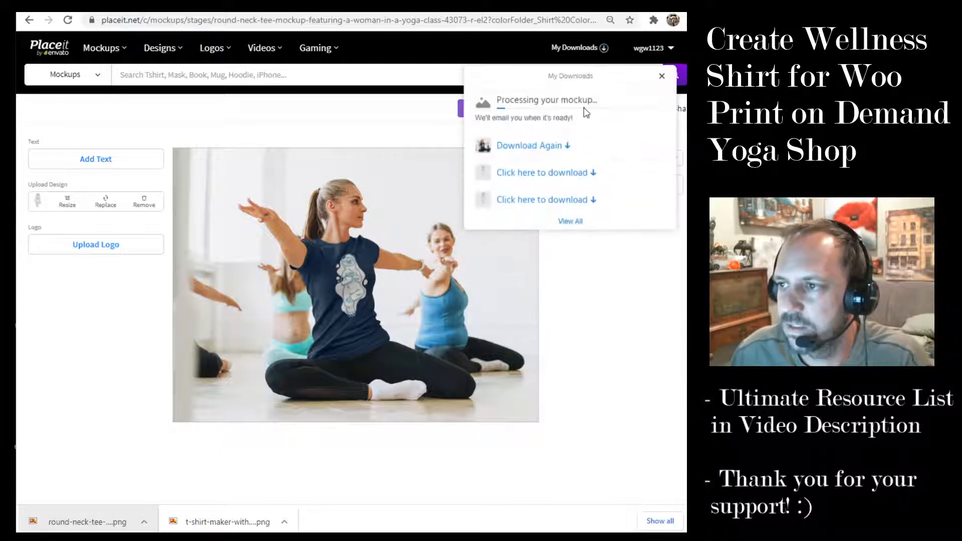
click(659, 77)
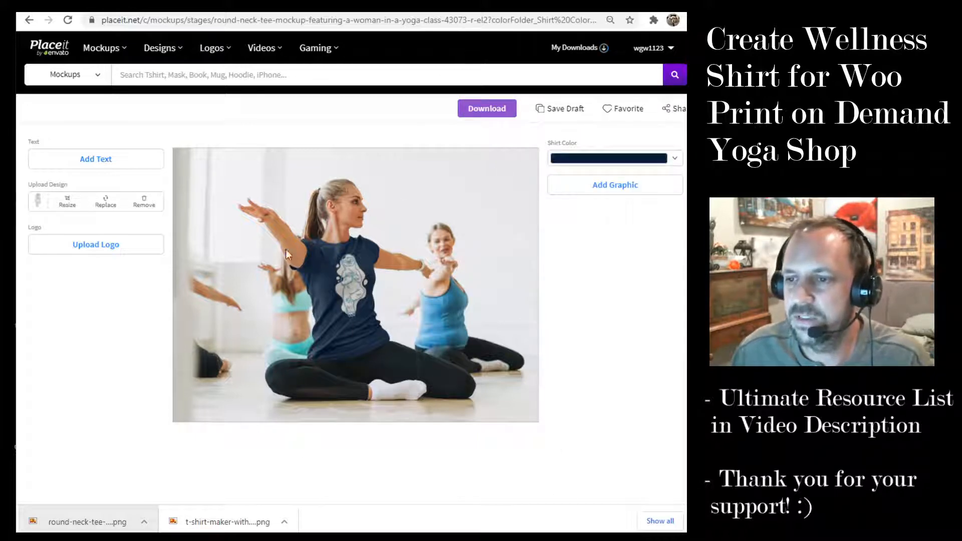
- Switch to paint.net and try to save the mockup image over the JPEG Sloth-Tree-Pose-shirt with quality 84
key(alt+Tab)
click(75, 58)
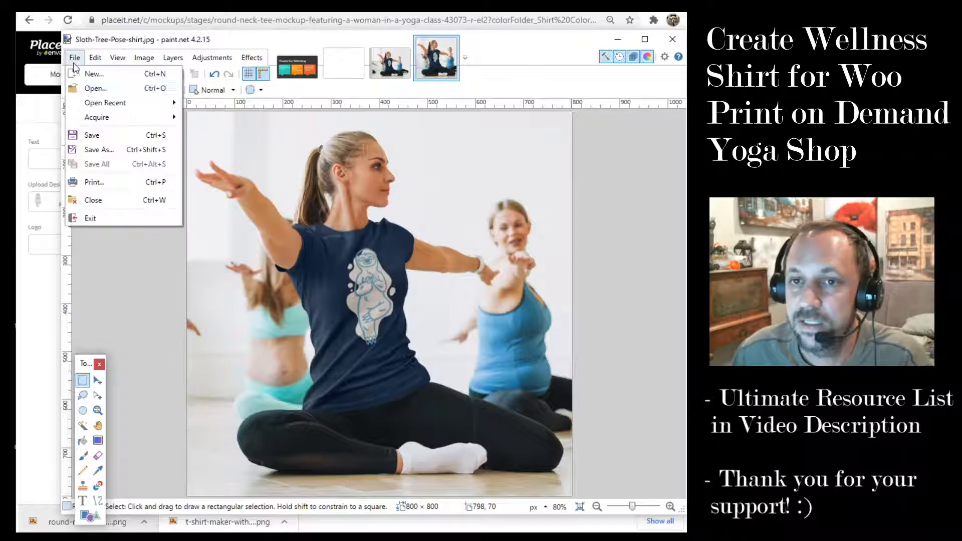
click(107, 150)
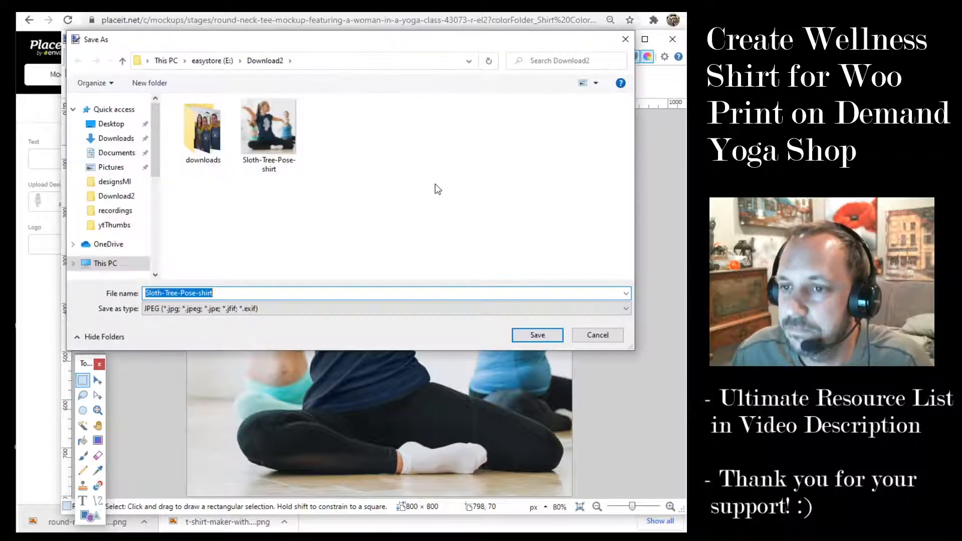
click(537, 335)
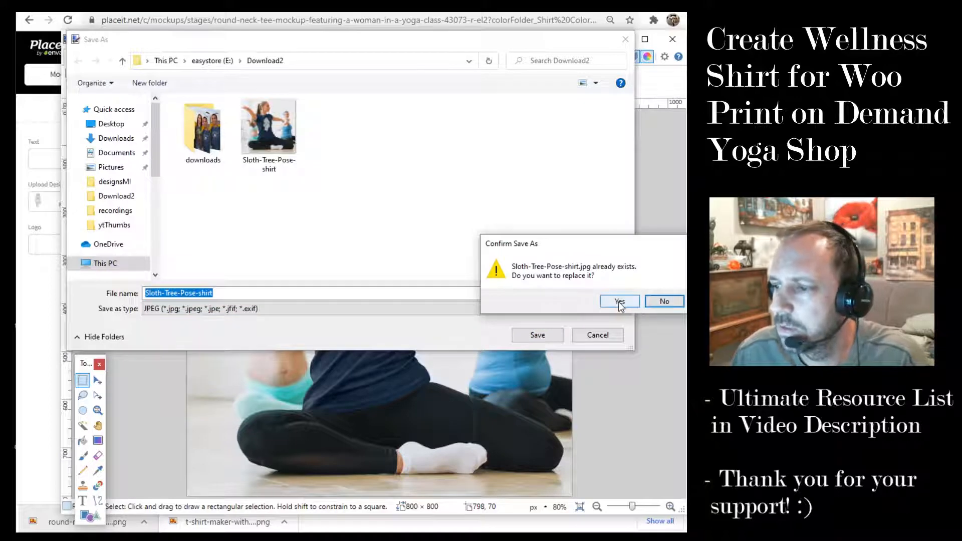
click(618, 301)
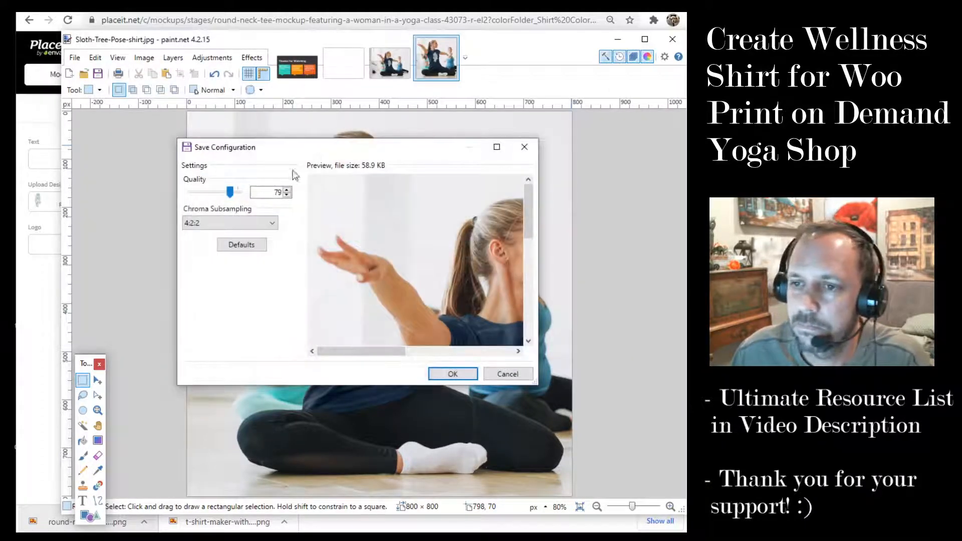
drag(230, 194, 233, 195)
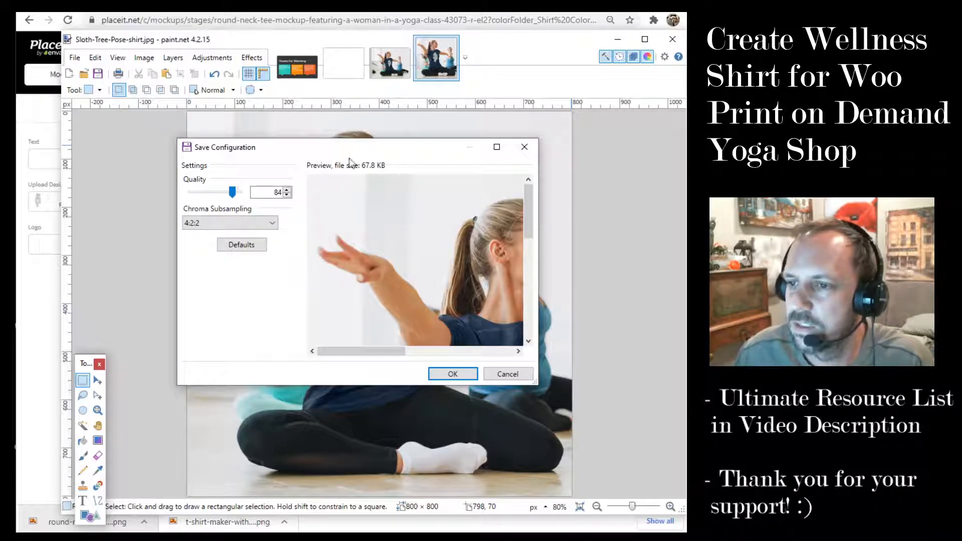
click(509, 373)
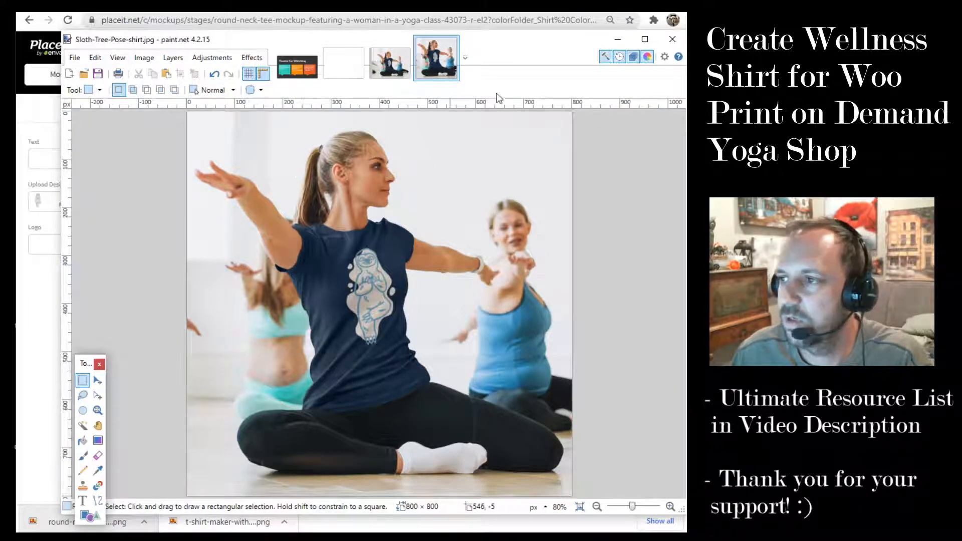
click(620, 43)
- Switch to the Mindful Imprint site, go to its WordPress product list, and open the Sloth Mode Tree Pose Yoga T-Shirt for editing
click(296, 11)
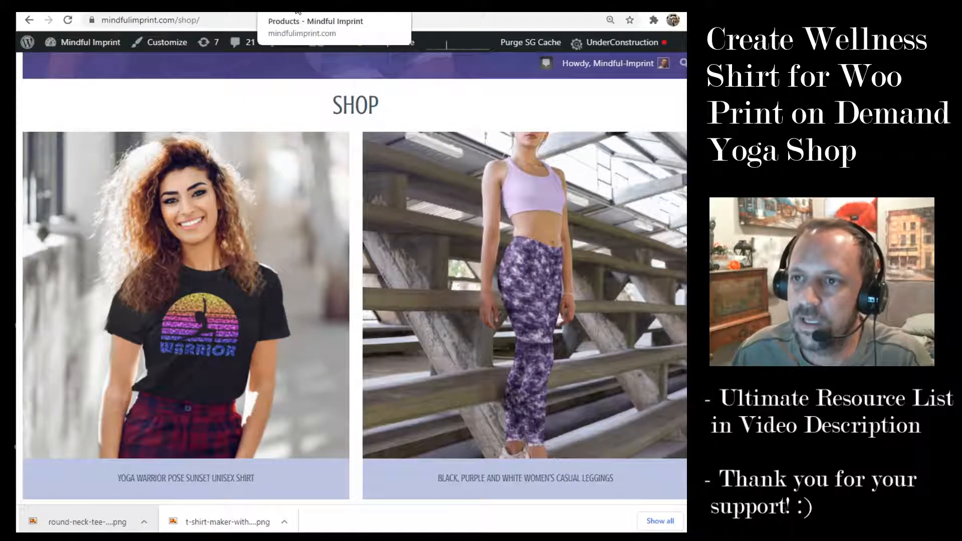
mouse_move(74, 41)
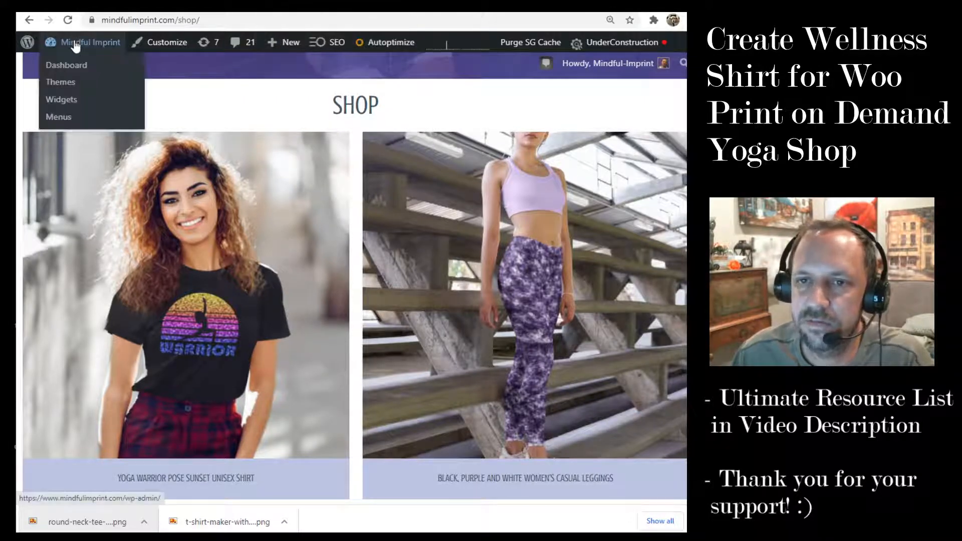
click(80, 70)
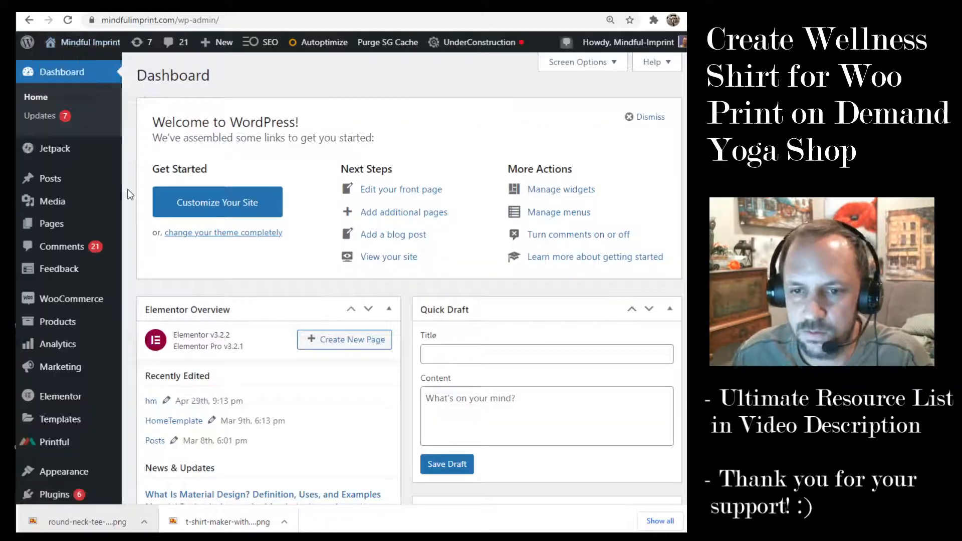
click(73, 322)
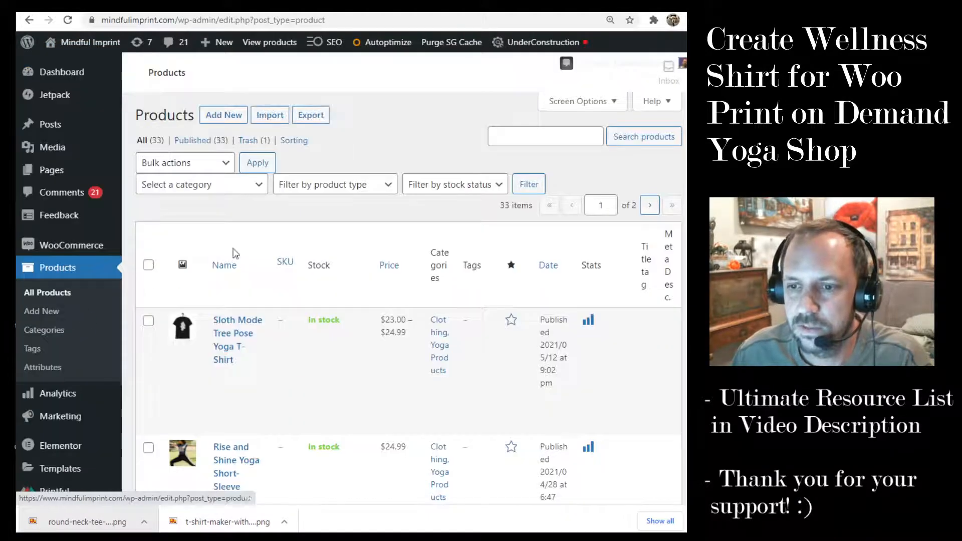
scroll(236, 253, down, 2)
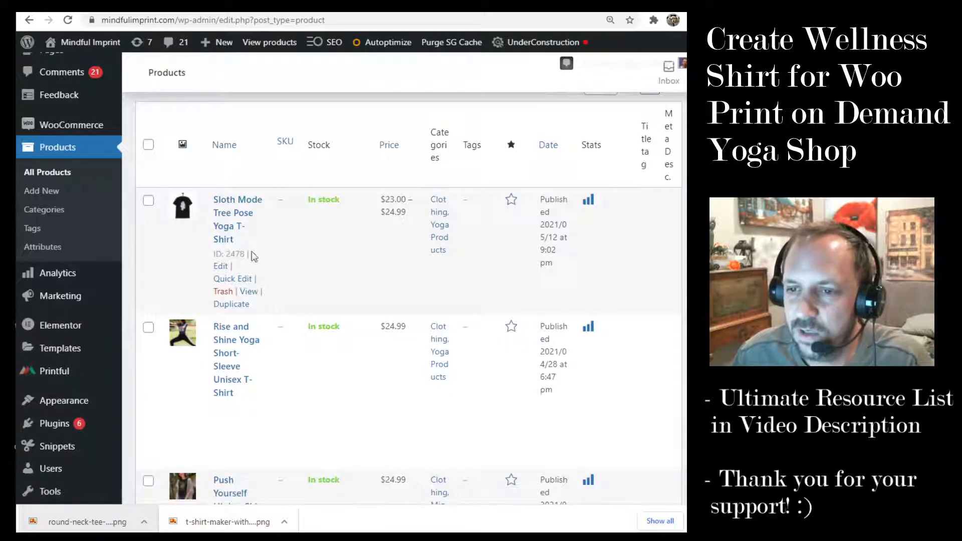
click(220, 267)
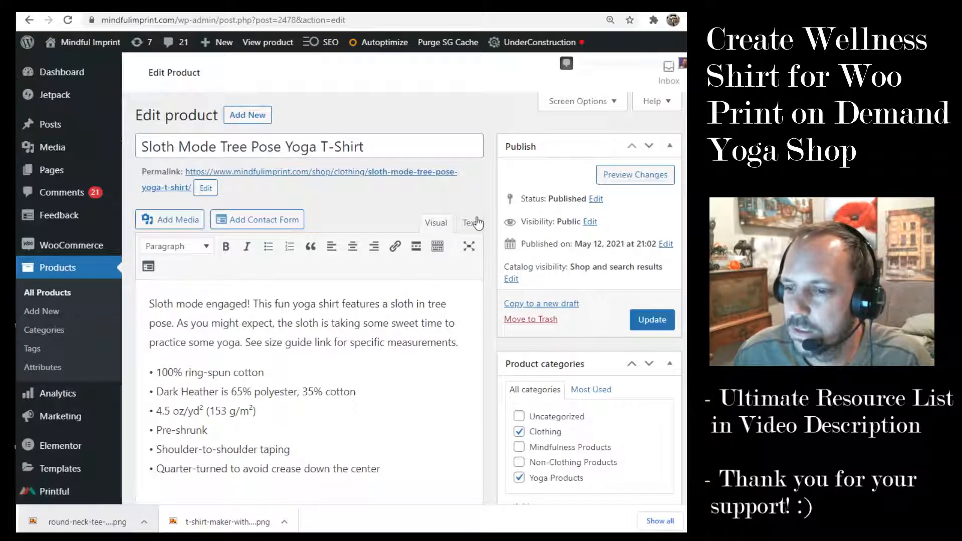
- Replace the product image with Sloth-Tree-Pose-shirt.jpg from the media library
scroll(518, 241, down, 8)
scroll(518, 240, down, 5)
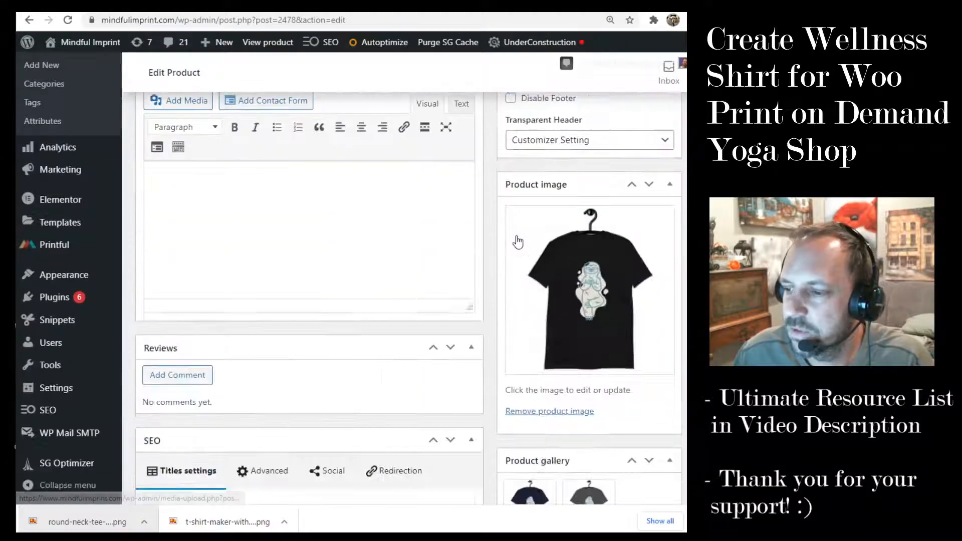
click(583, 262)
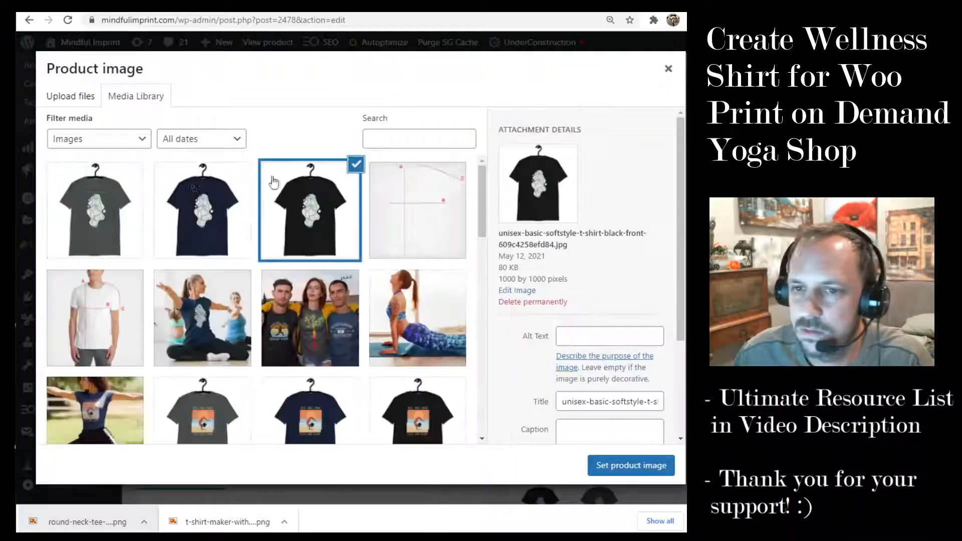
click(191, 306)
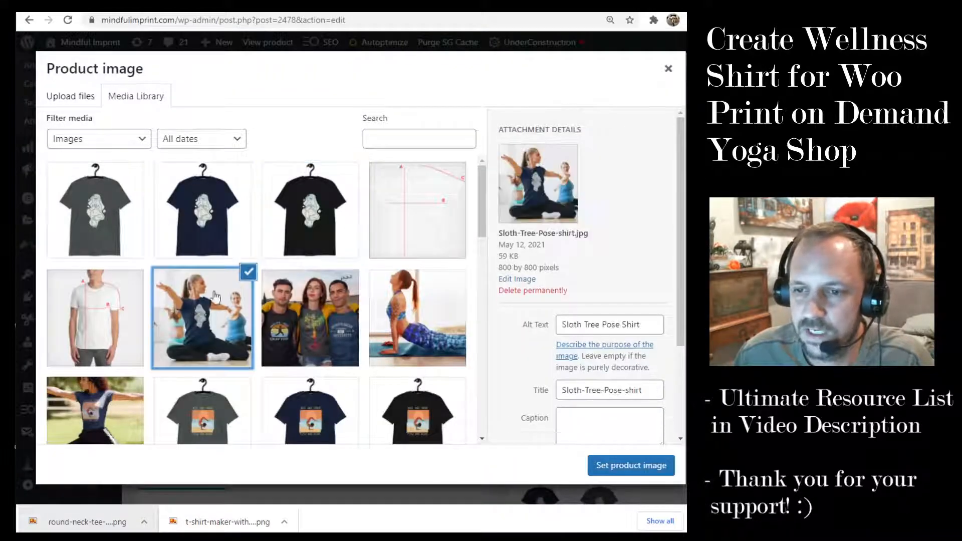
click(625, 466)
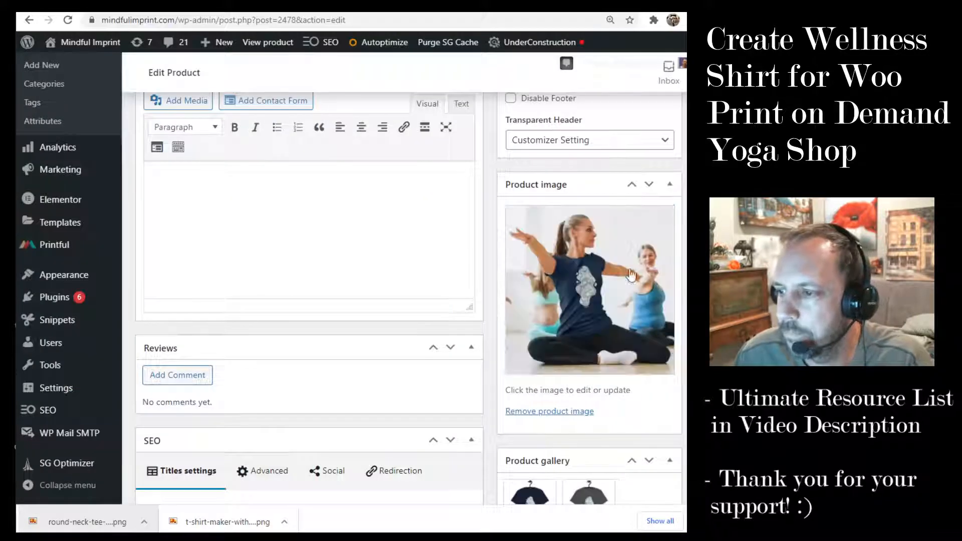
- Add the black front-view shirt image from the media library to the product gallery
scroll(631, 275, down, 2)
click(578, 428)
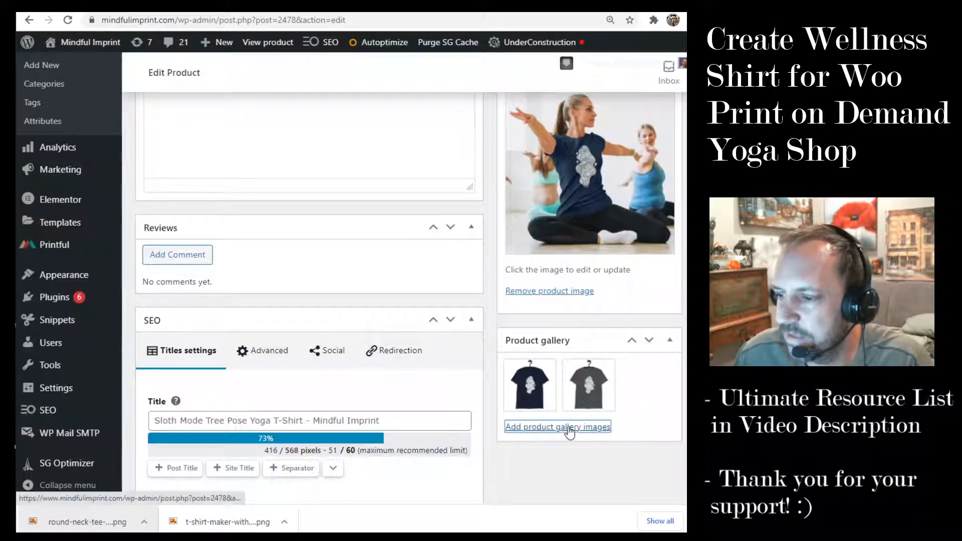
click(329, 214)
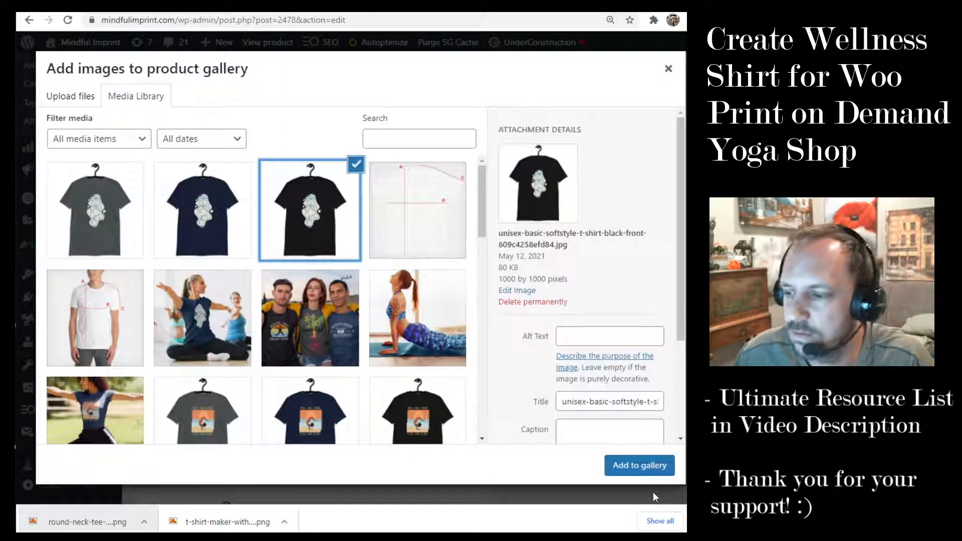
click(640, 466)
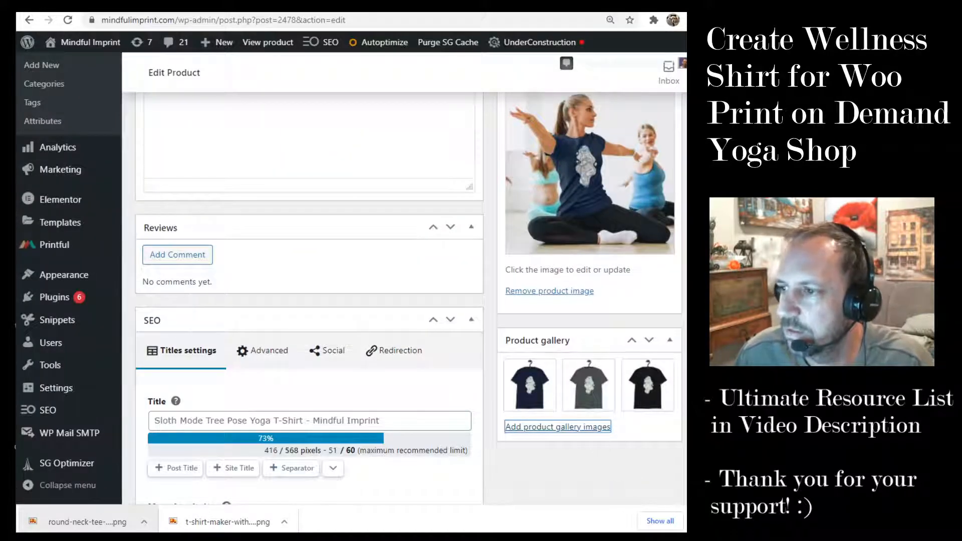
- Review the product image and gallery, and update the Sloth Mode Tree Pose Yoga T-Shirt product
scroll(542, 353, up, 1)
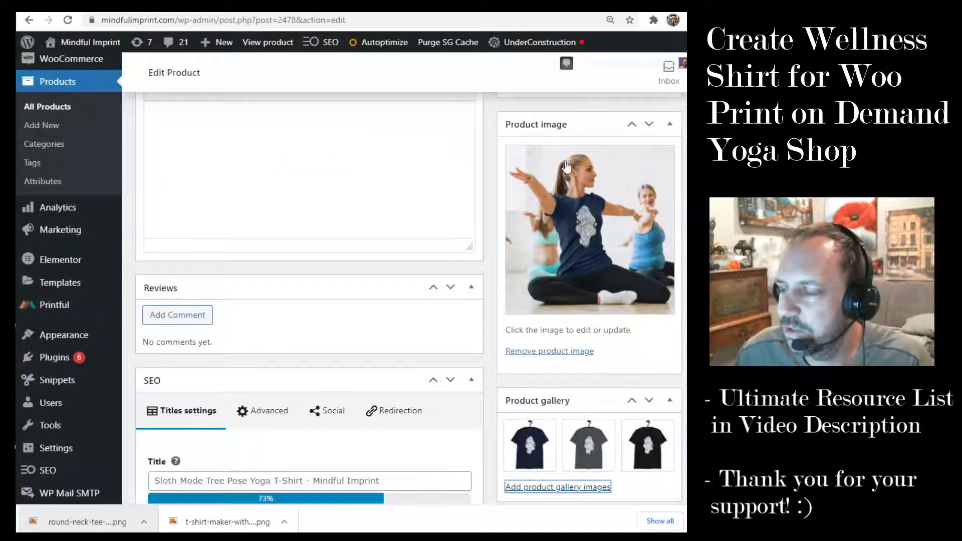
scroll(501, 326, down, 2)
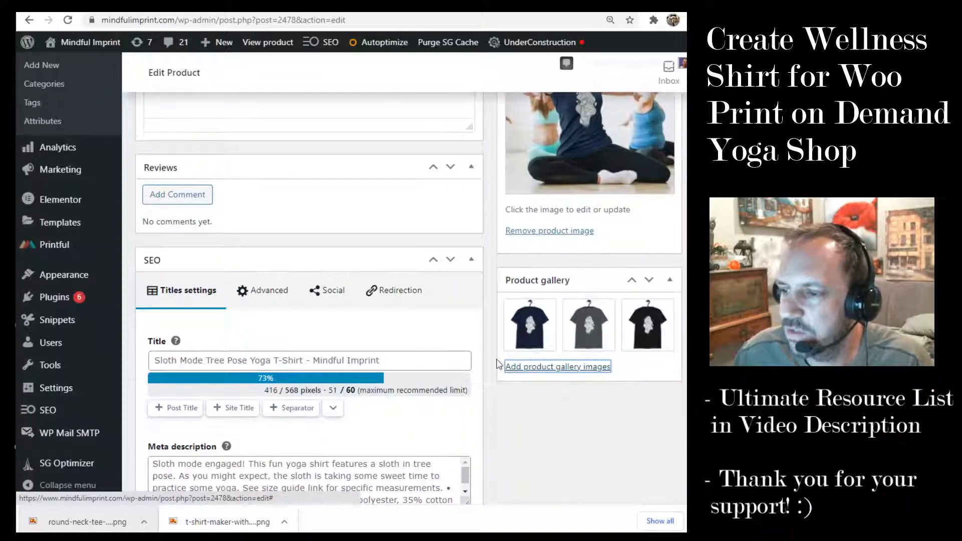
scroll(489, 416, up, 10)
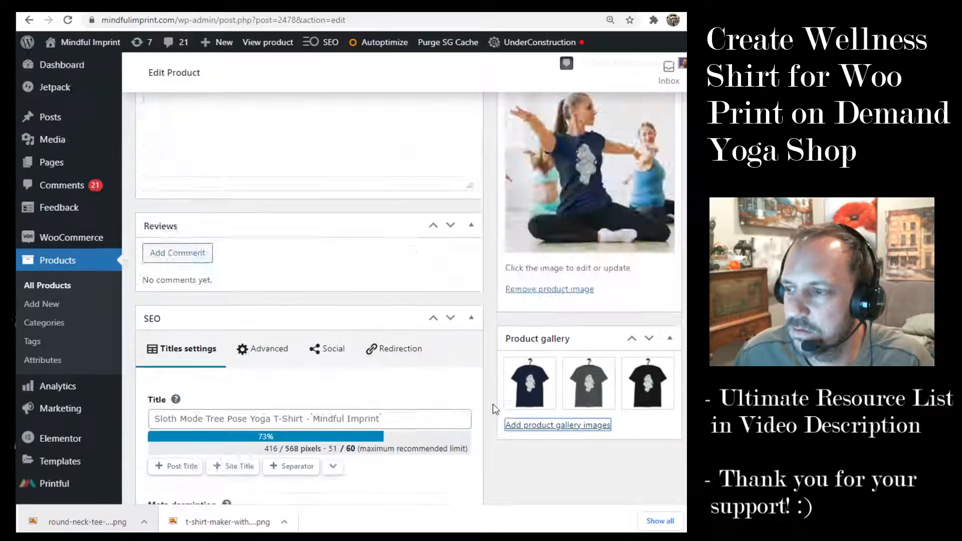
scroll(508, 347, up, 5)
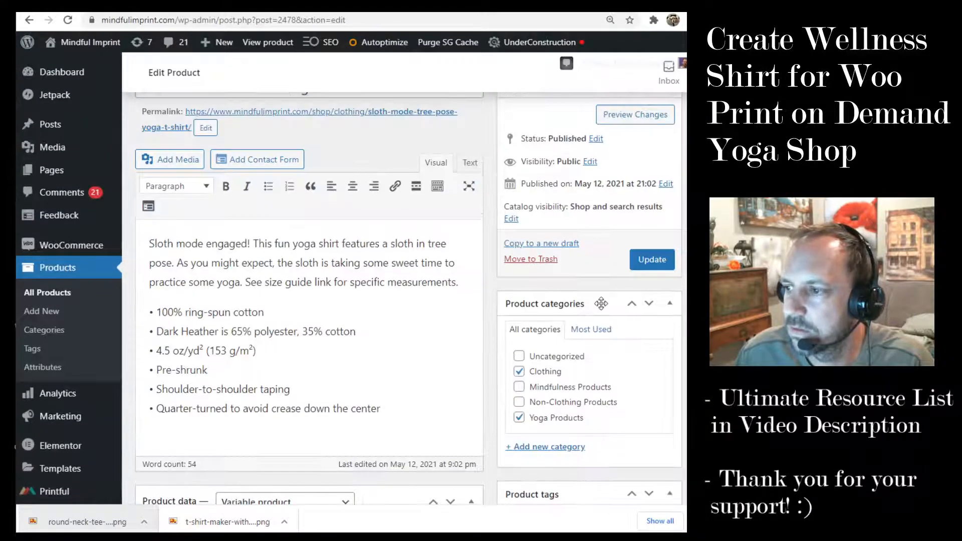
click(653, 265)
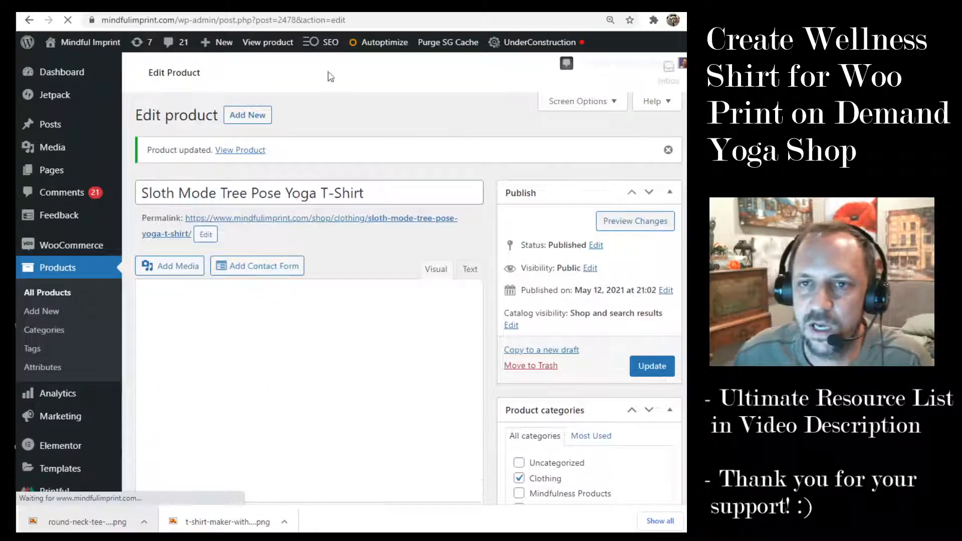
- Visit the live Mindful Imprint site, open its shop, and find the Sloth Mode Tree Pose Yoga T-Shirt listing
mouse_move(90, 43)
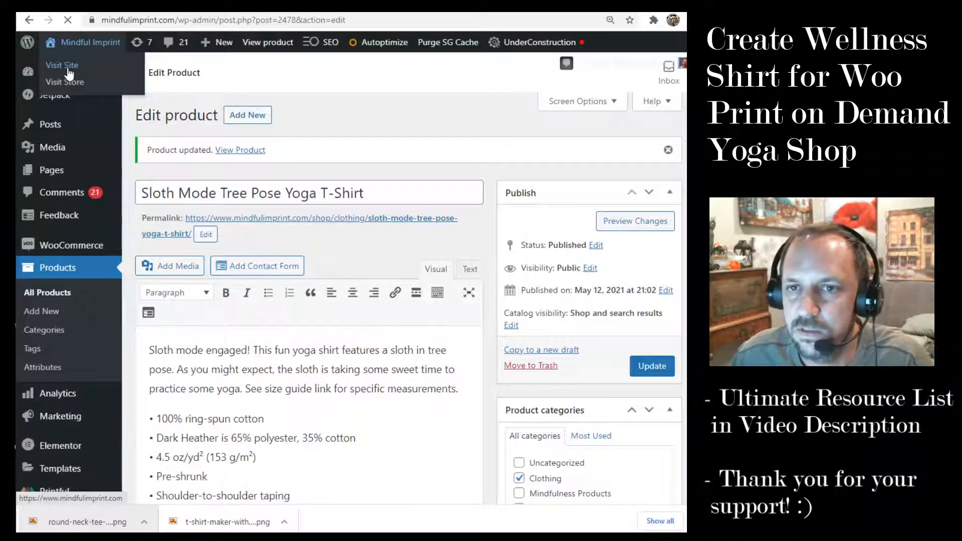
scroll(436, 256, down, 2)
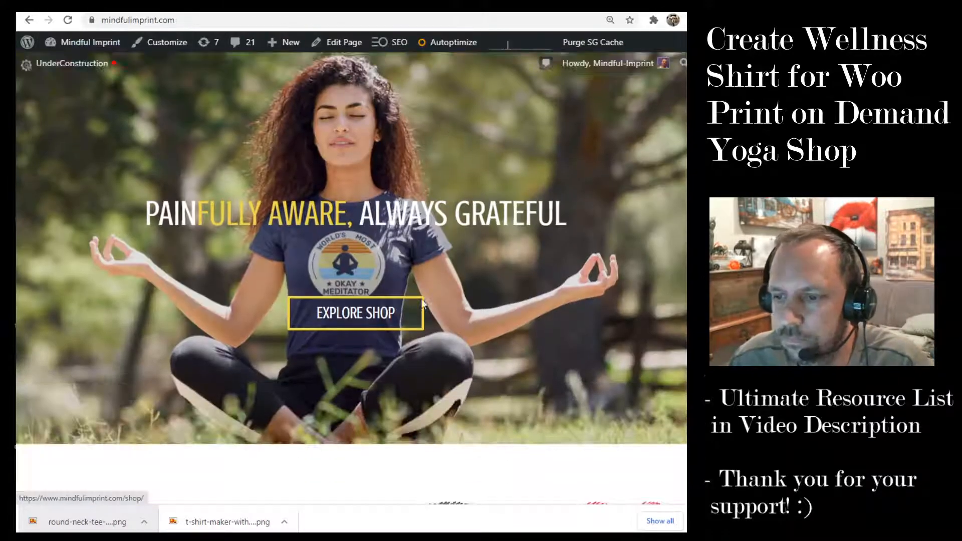
click(372, 314)
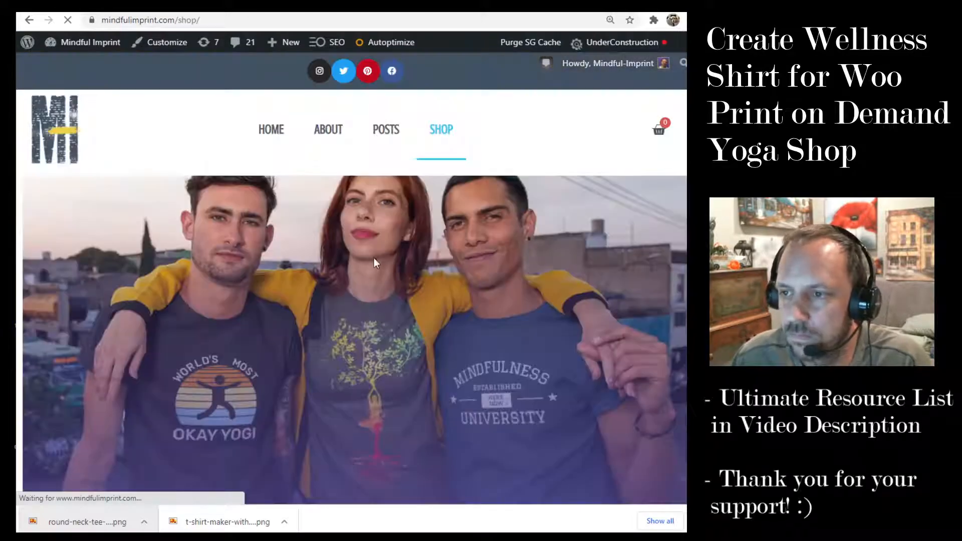
scroll(324, 233, down, 3)
scroll(330, 228, down, 7)
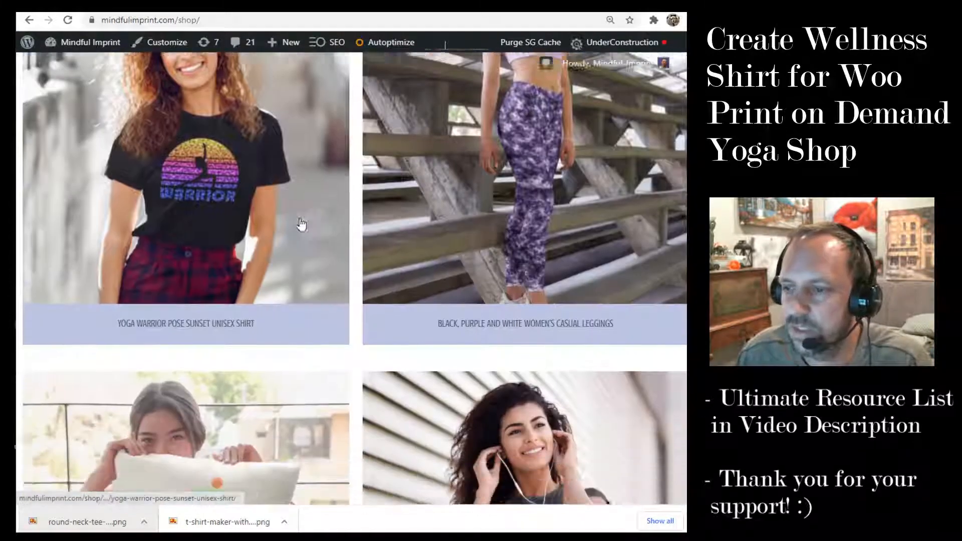
scroll(361, 187, down, 15)
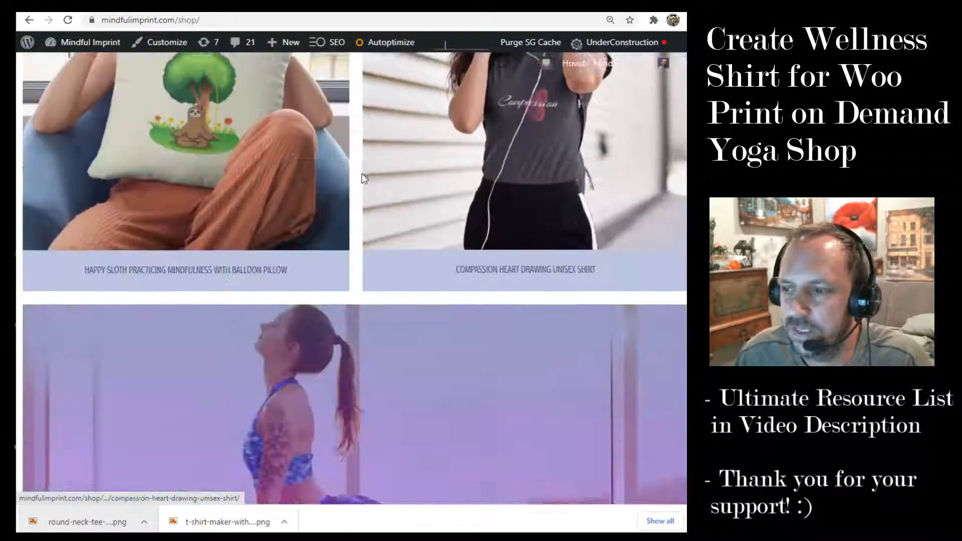
scroll(367, 182, down, 2)
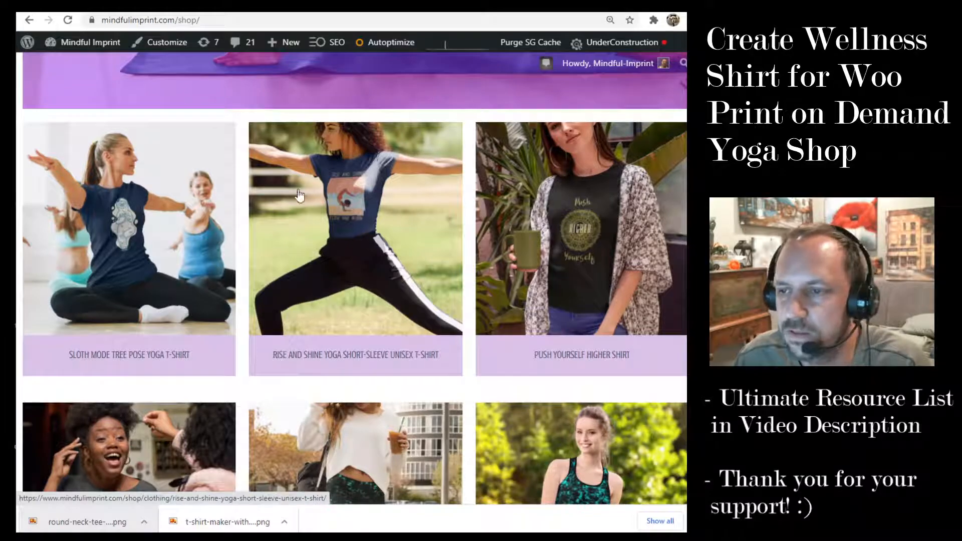
- Look through the remaining products on the first shop page and open page 2 of the listings
scroll(466, 250, down, 3)
scroll(434, 145, down, 10)
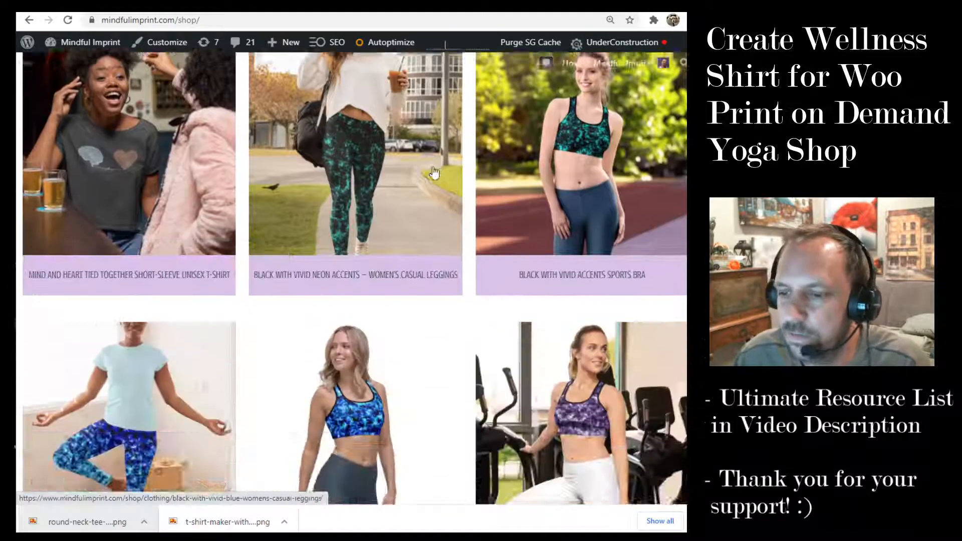
scroll(433, 173, down, 5)
click(64, 120)
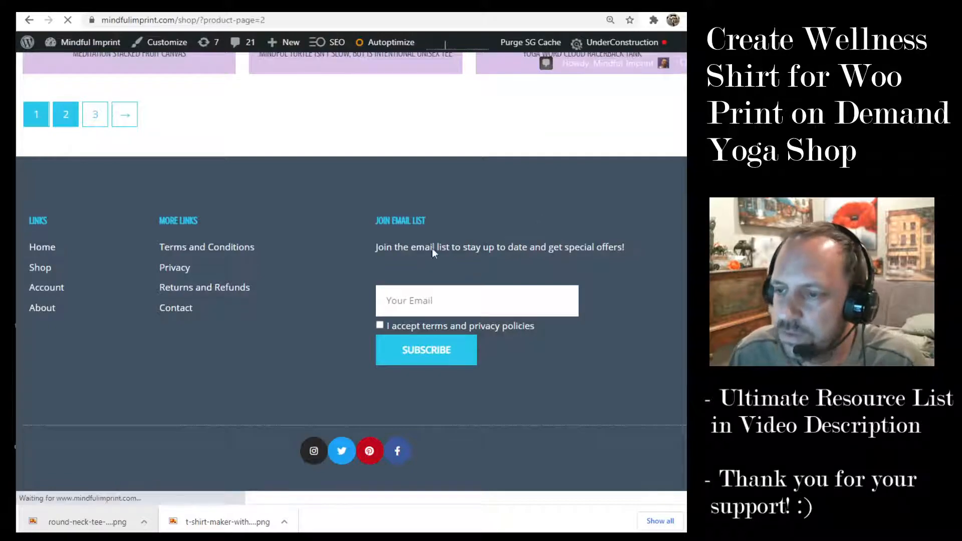
- Examine the mockup images of the shirts, tote bag, mugs, and pillows on the second shop page
scroll(536, 310, down, 8)
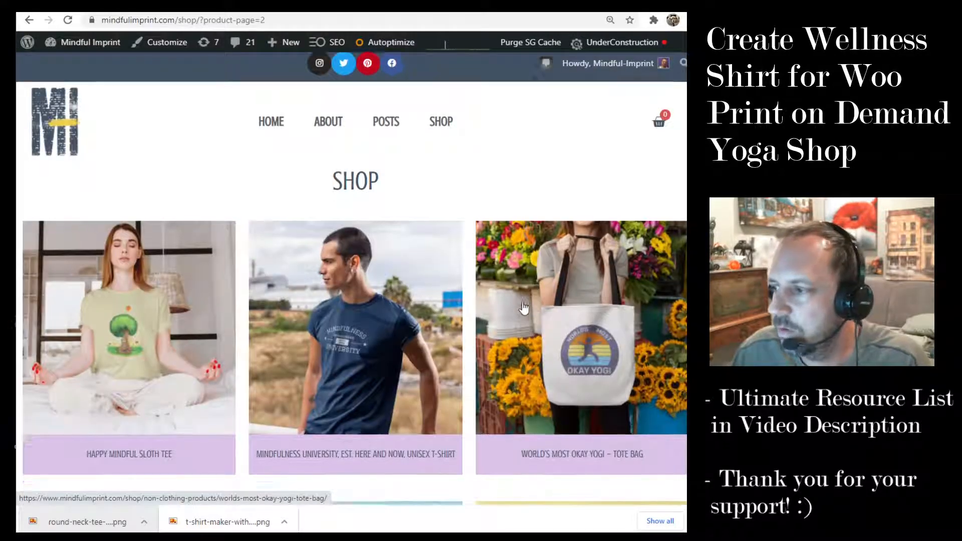
scroll(513, 308, up, 7)
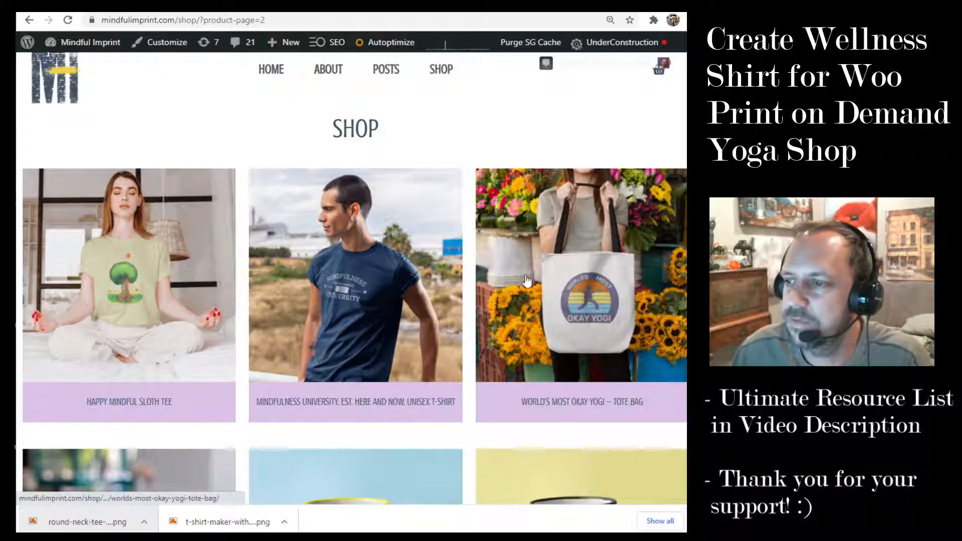
scroll(510, 262, down, 7)
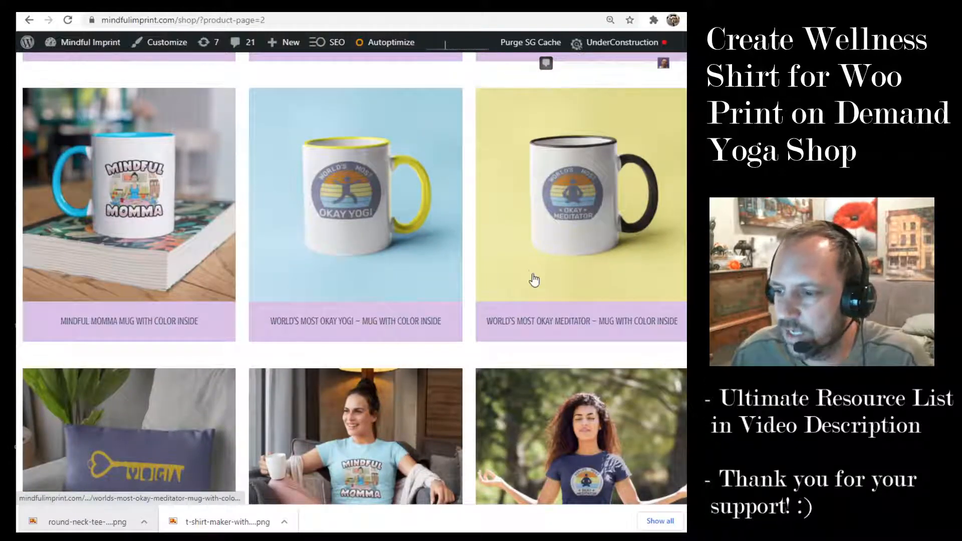
scroll(534, 279, down, 3)
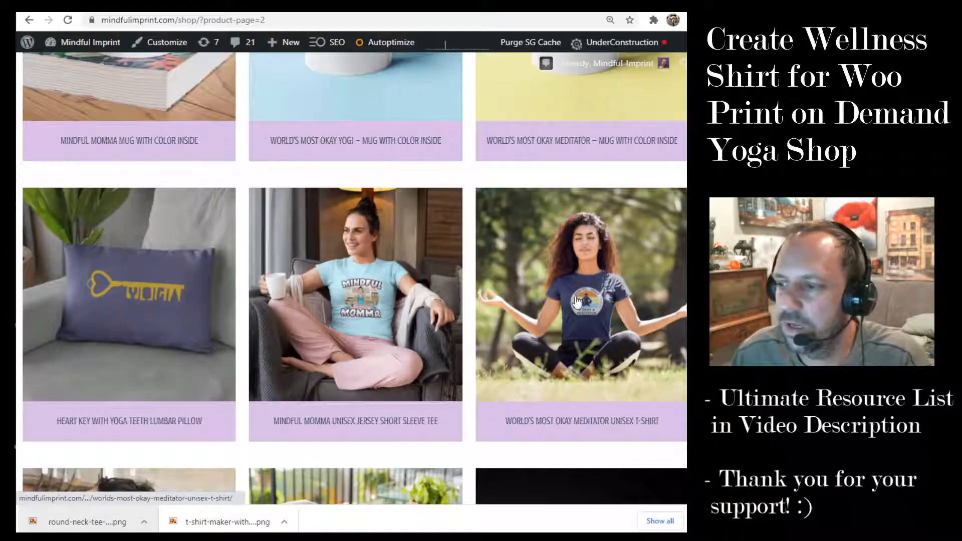
scroll(576, 301, down, 3)
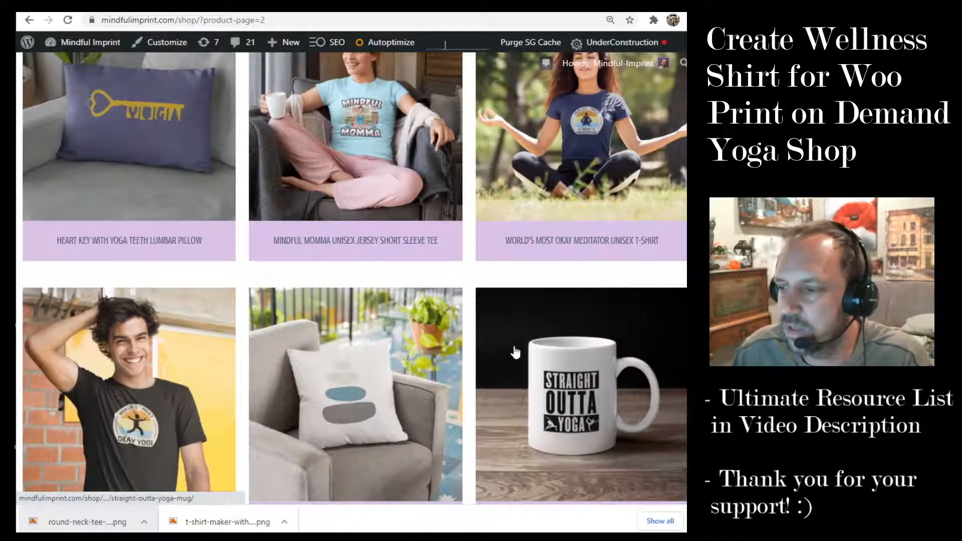
scroll(515, 346, down, 3)
scroll(386, 340, up, 12)
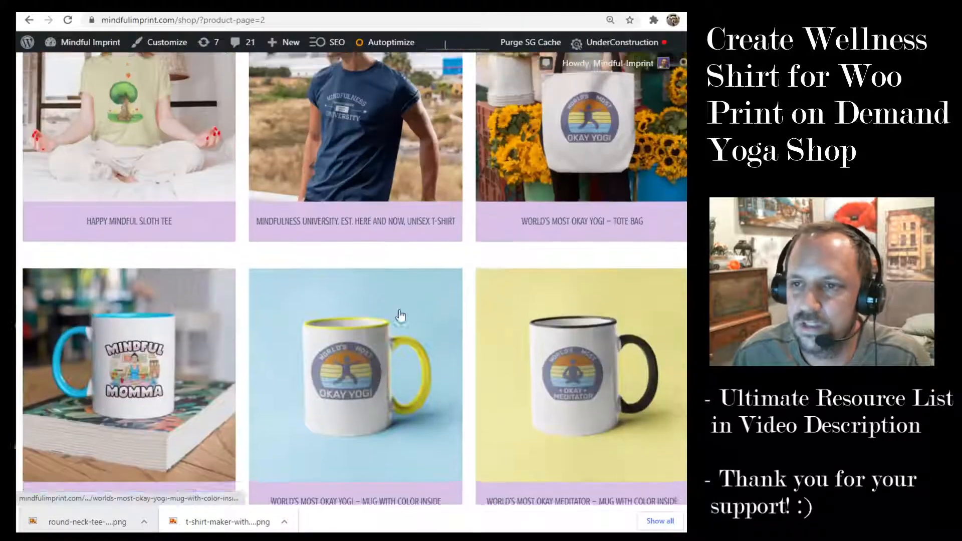
scroll(529, 281, up, 4)
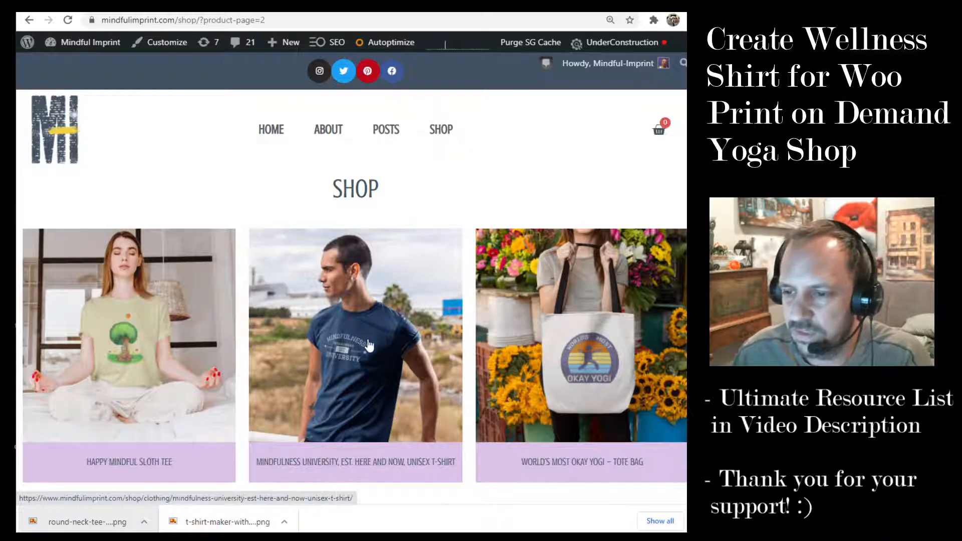
scroll(387, 342, down, 2)
scroll(391, 343, down, 2)
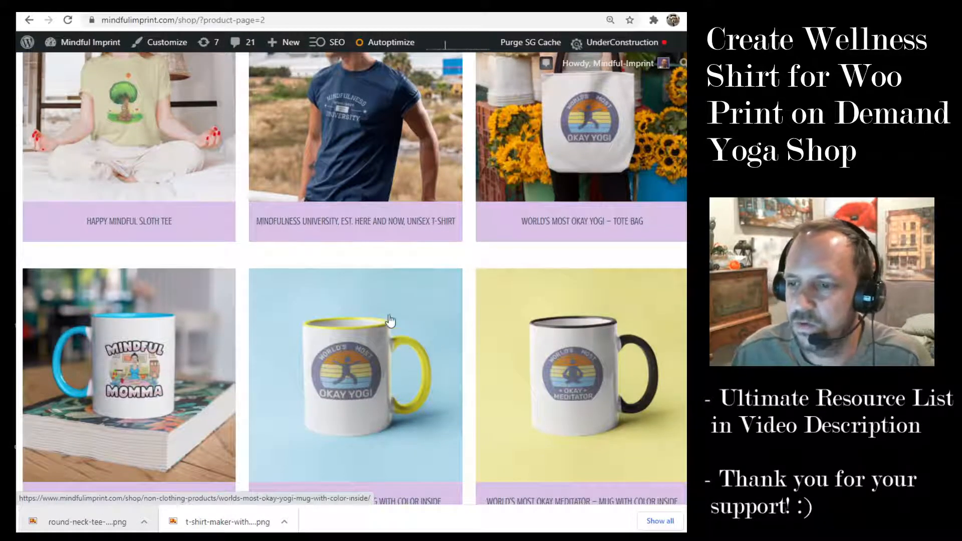
scroll(390, 321, up, 2)
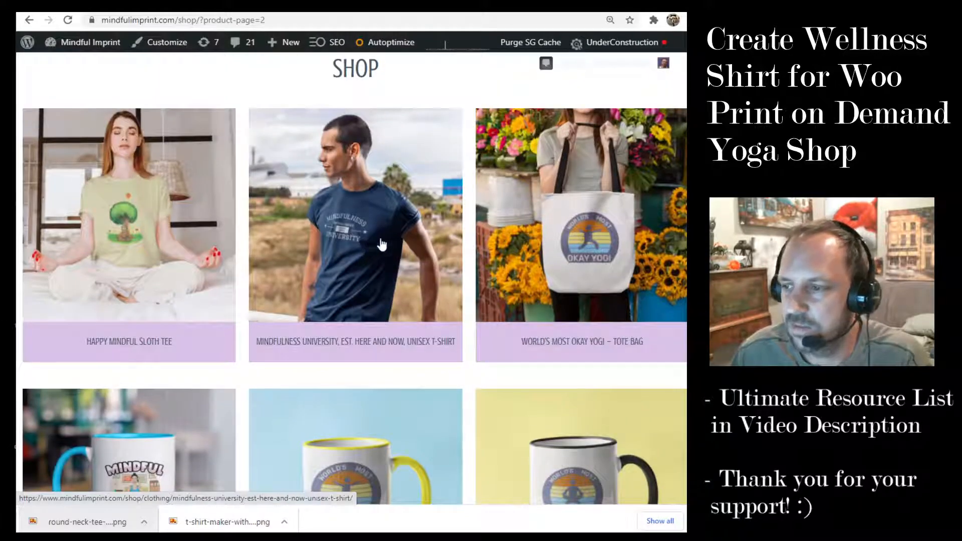
scroll(496, 271, down, 6)
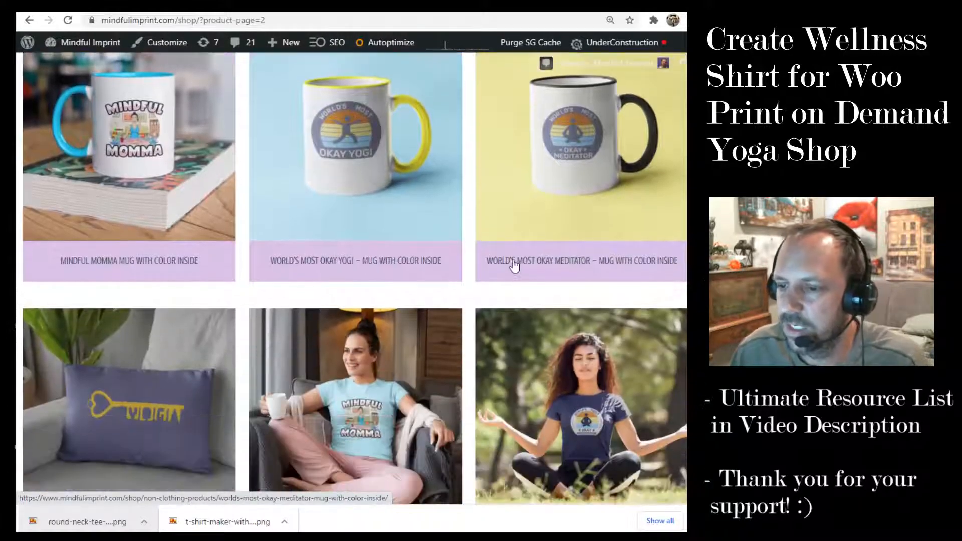
scroll(468, 347, up, 6)
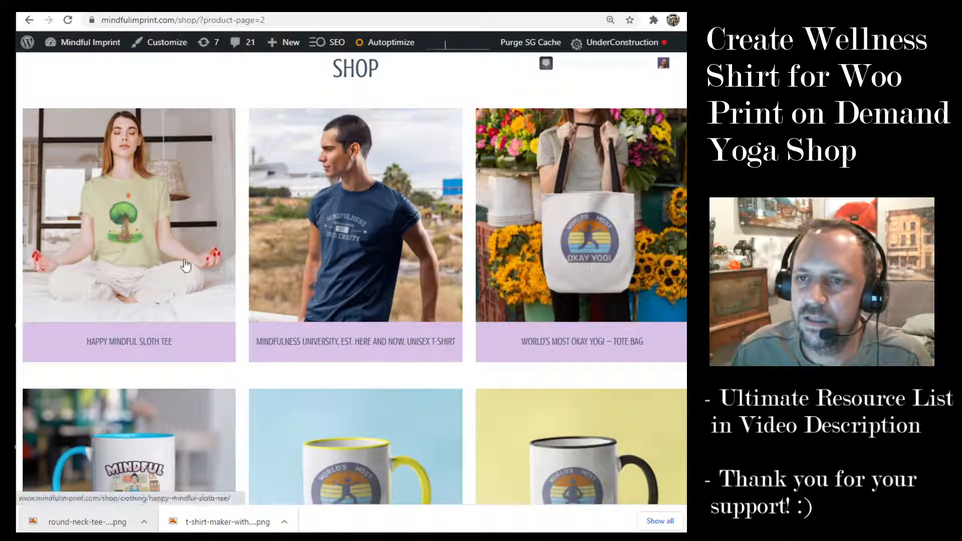
scroll(371, 312, up, 2)
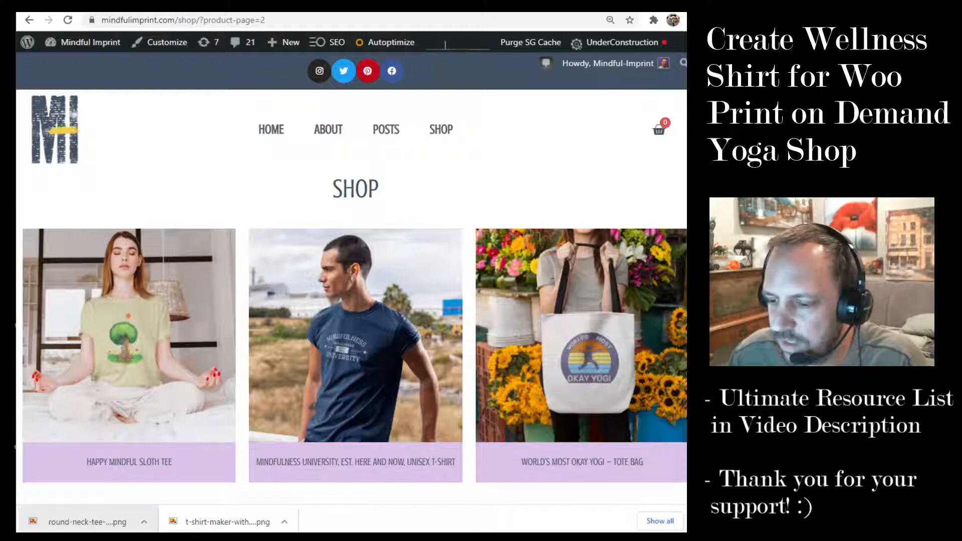
- Switch to paint.net to show the thnksEnd.png closing slide
mouse_move(411, 539)
click(256, 528)
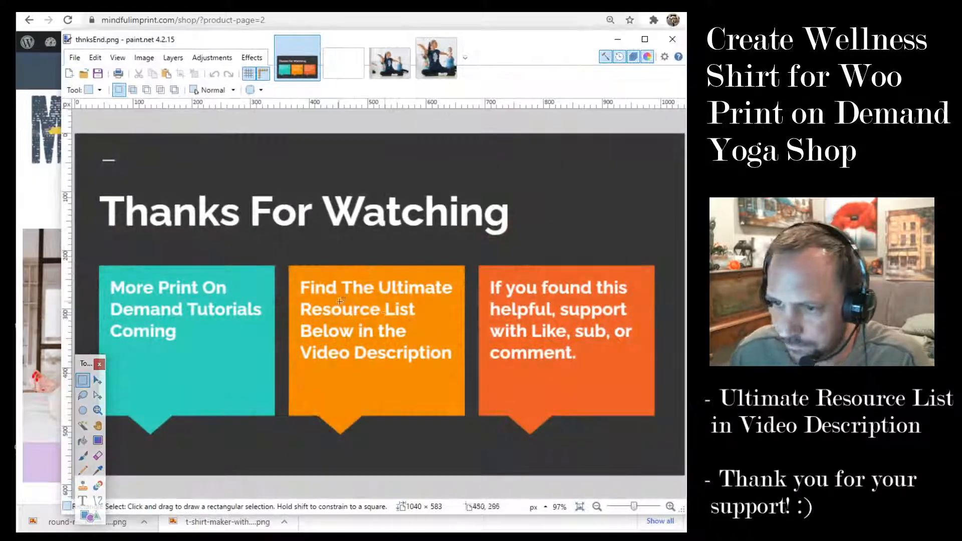